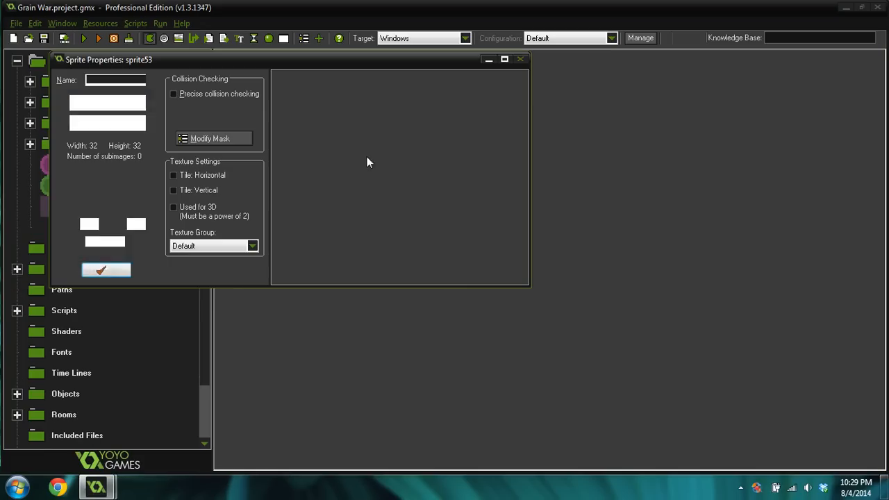
- Name the new sprite spr_vine
{"action": "left_click_drag", "start_coordinate": [242, 68], "coordinate": [490, 94]}
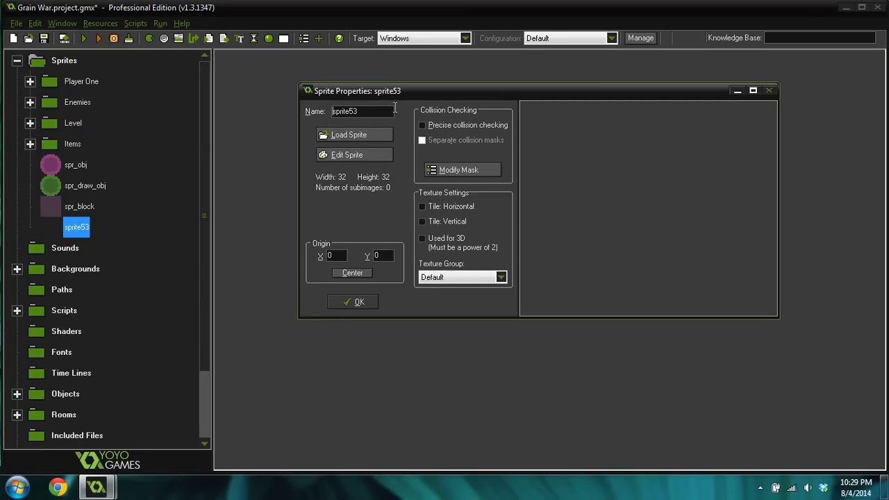
{"action": "left_click_drag", "start_coordinate": [373, 114], "coordinate": [298, 111]}
{"action": "type", "text": "spr_vine"}
- Create a blank 32 x 32 image for the vine sprite and open it for pixel editing
{"action": "left_click", "coordinate": [361, 157]}
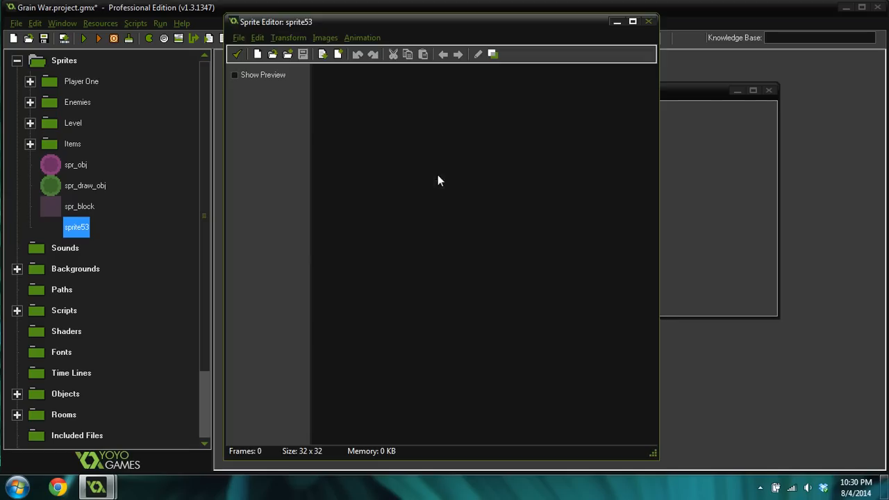
{"action": "left_click", "coordinate": [257, 54]}
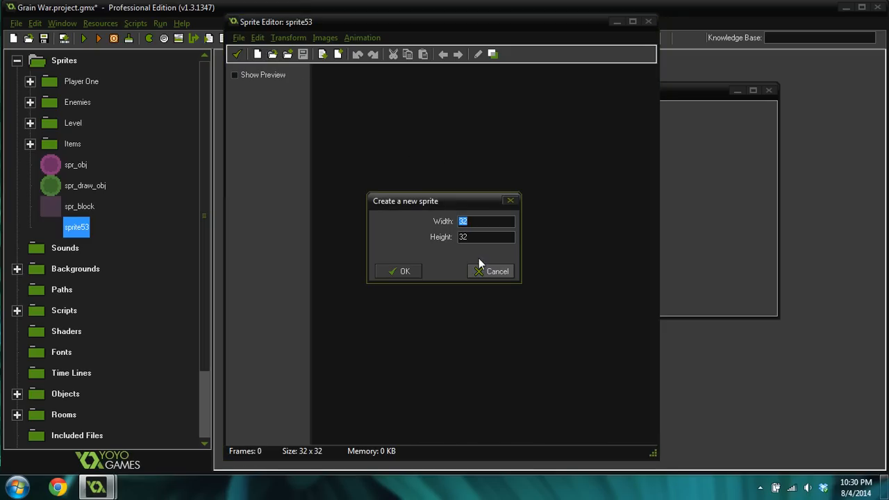
{"action": "left_click", "coordinate": [407, 271]}
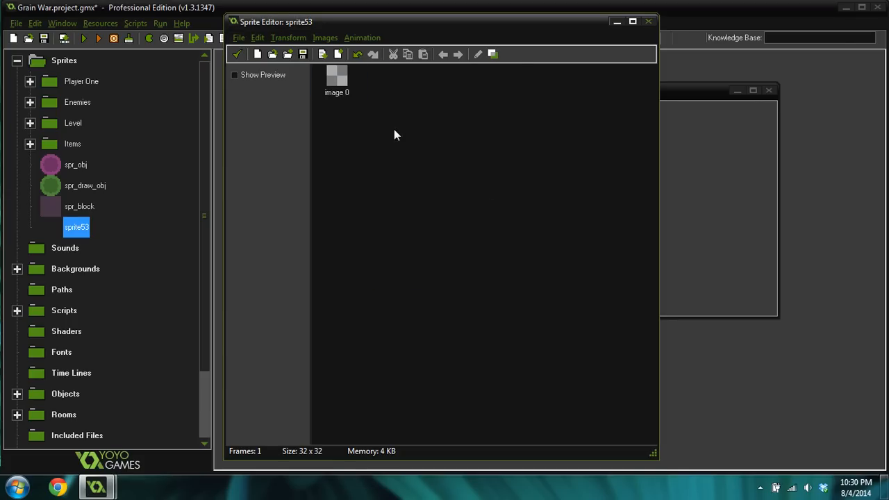
{"action": "double_click", "coordinate": [339, 82]}
{"action": "scroll", "coordinate": [375, 118], "scroll_direction": "up", "scroll_amount": 5, "text": "ctrl"}
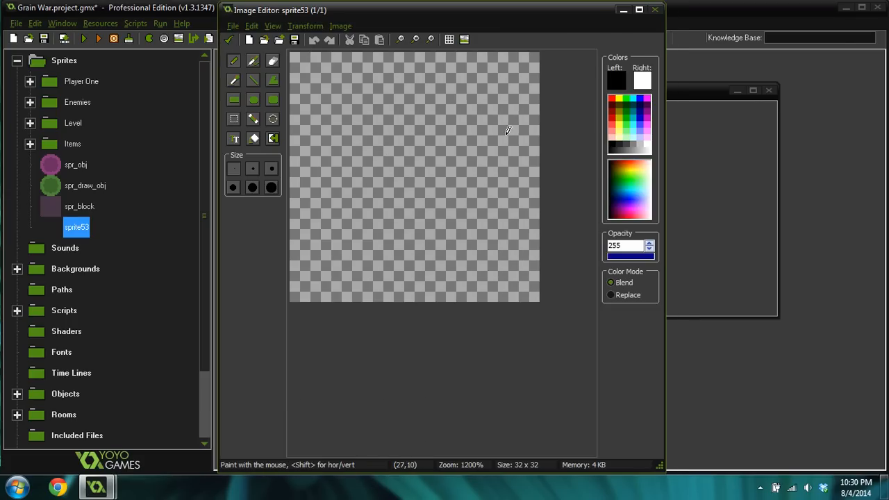
- Draw an uneven vertical vine stem down the middle of the image in muted purple (red 78, green 50, blue 67)
{"action": "left_click", "coordinate": [646, 108]}
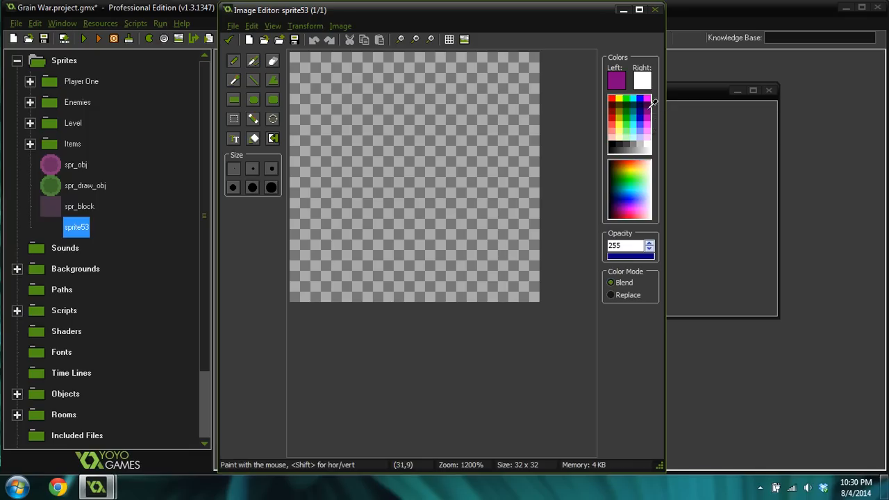
{"action": "left_click", "coordinate": [616, 80]}
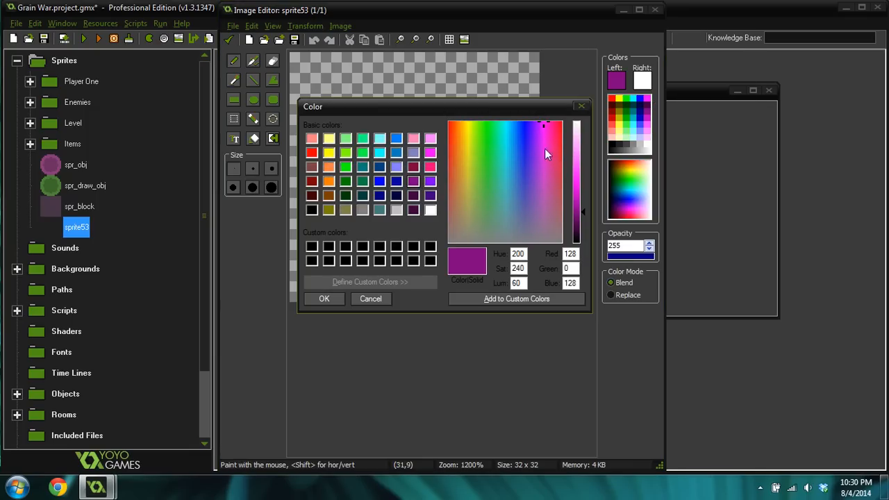
{"action": "left_click", "coordinate": [543, 215]}
{"action": "left_click", "coordinate": [552, 217]}
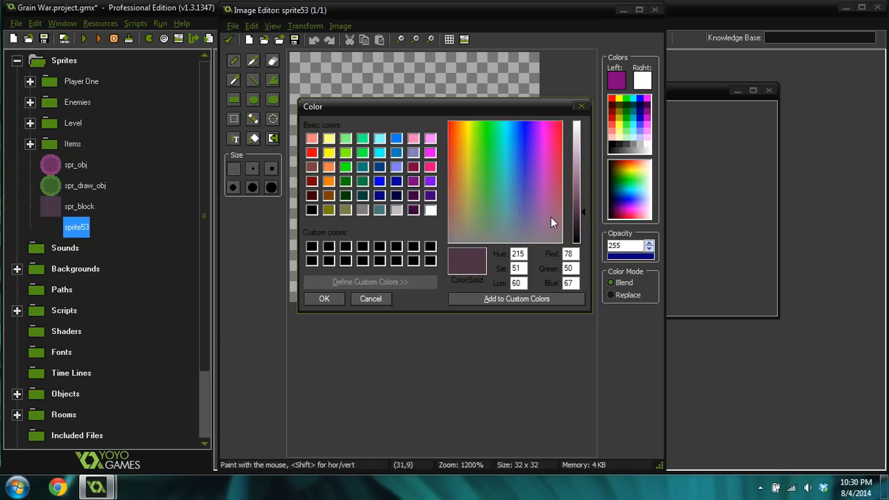
{"action": "left_click", "coordinate": [324, 298]}
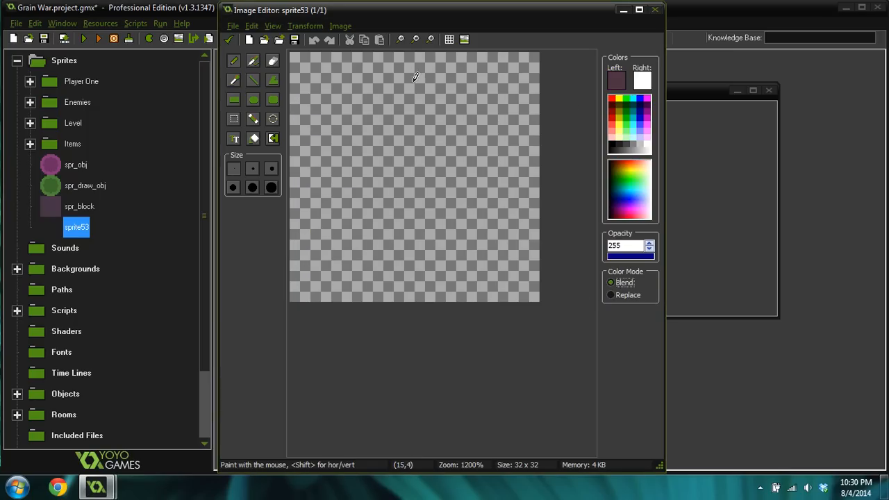
{"action": "mouse_move", "coordinate": [403, 69]}
{"action": "left_mouse_down"}
{"action": "mouse_move", "coordinate": [419, 215]}
{"action": "mouse_move", "coordinate": [398, 283]}
{"action": "mouse_move", "coordinate": [403, 298]}
{"action": "left_mouse_up"}
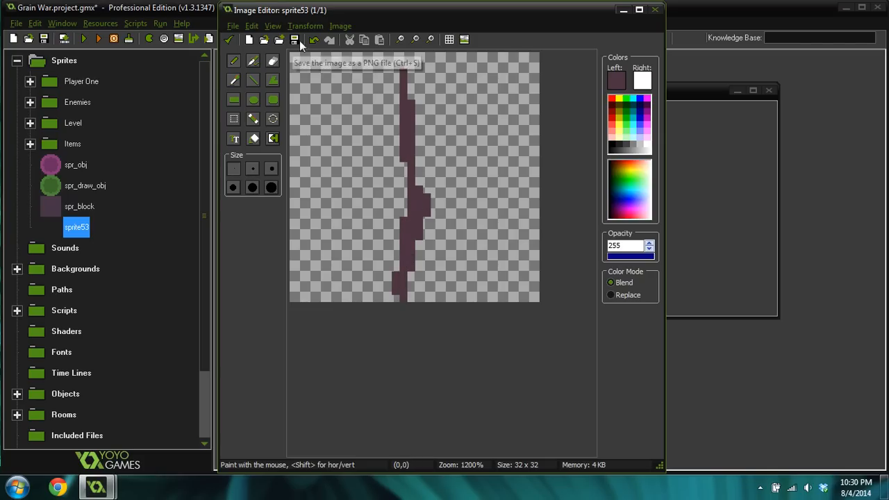
- Resize the image canvas to 48 pixels wide and 64 pixels high
{"action": "left_click", "coordinate": [304, 28]}
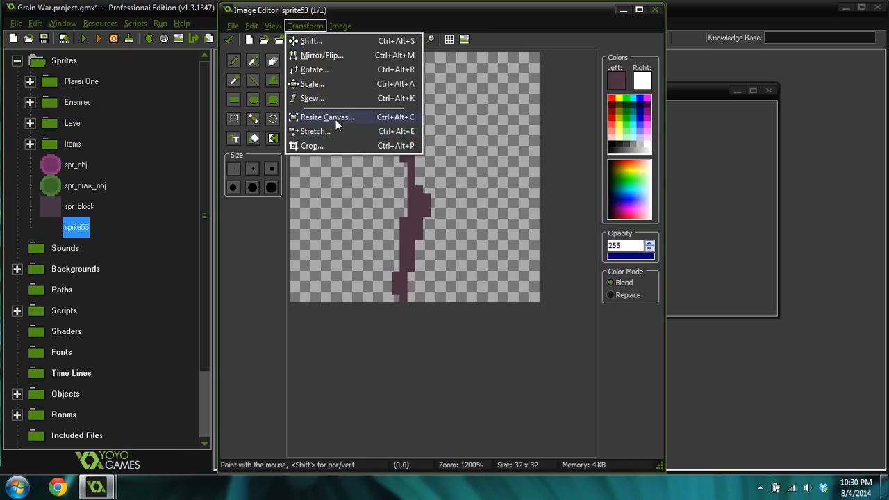
{"action": "left_click", "coordinate": [335, 119]}
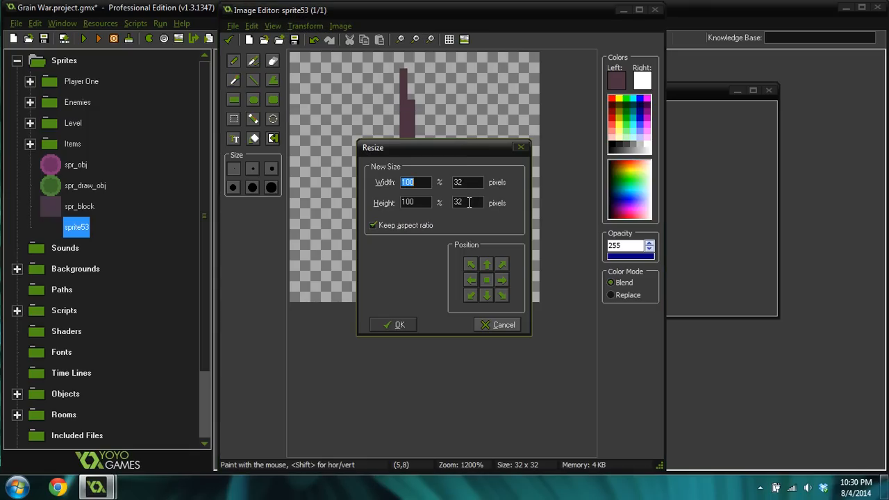
{"action": "double_click", "coordinate": [466, 202]}
{"action": "type", "text": "64"}
{"action": "double_click", "coordinate": [471, 182]}
{"action": "type", "text": "48"}
{"action": "left_click", "coordinate": [395, 324]}
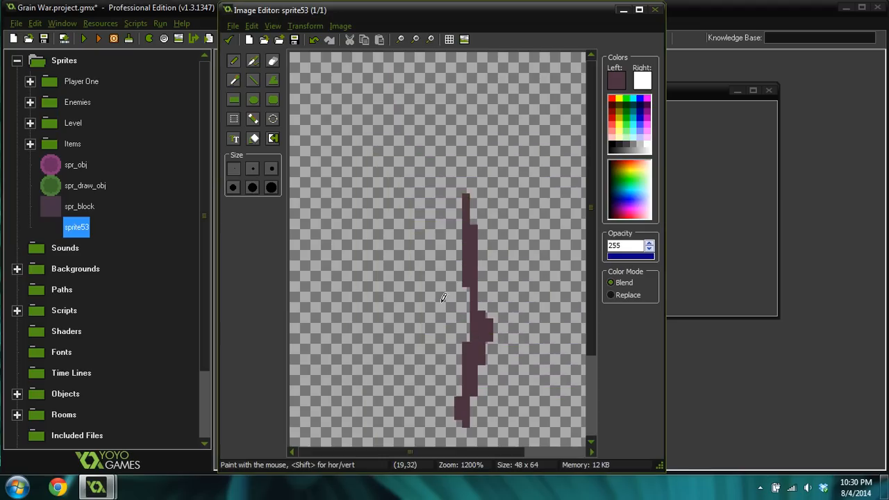
- Extend the stem in a curve up to the canvas's upper edge and down to a flared base at the lower edge
{"action": "scroll", "coordinate": [479, 264], "scroll_direction": "down", "scroll_amount": 1, "text": "ctrl"}
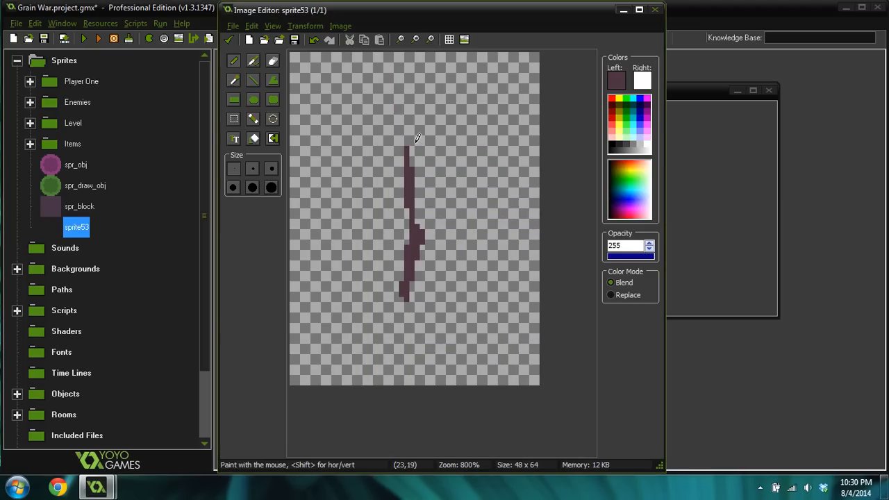
{"action": "left_click_drag", "start_coordinate": [396, 122], "coordinate": [402, 175]}
{"action": "mouse_move", "coordinate": [401, 107]}
{"action": "left_mouse_down"}
{"action": "mouse_move", "coordinate": [390, 154]}
{"action": "mouse_move", "coordinate": [423, 54]}
{"action": "mouse_move", "coordinate": [421, 64]}
{"action": "left_mouse_up"}
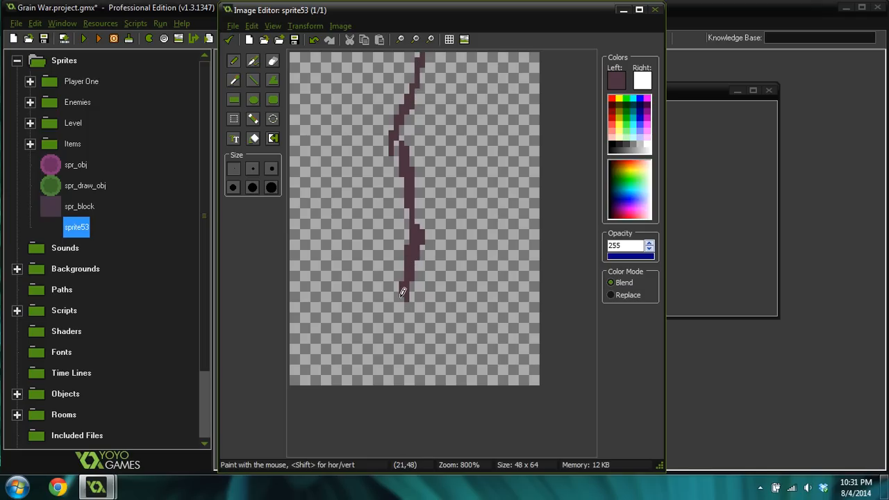
{"action": "mouse_move", "coordinate": [401, 296]}
{"action": "left_mouse_down"}
{"action": "mouse_move", "coordinate": [391, 343]}
{"action": "mouse_move", "coordinate": [381, 348]}
{"action": "mouse_move", "coordinate": [391, 357]}
{"action": "left_mouse_up"}
{"action": "mouse_move", "coordinate": [395, 323]}
{"action": "left_mouse_down"}
{"action": "mouse_move", "coordinate": [374, 380]}
{"action": "mouse_move", "coordinate": [388, 332]}
{"action": "mouse_move", "coordinate": [379, 368]}
{"action": "mouse_move", "coordinate": [369, 376]}
{"action": "mouse_move", "coordinate": [366, 368]}
{"action": "mouse_move", "coordinate": [393, 365]}
{"action": "mouse_move", "coordinate": [387, 355]}
{"action": "mouse_move", "coordinate": [396, 372]}
{"action": "mouse_move", "coordinate": [391, 342]}
{"action": "left_mouse_up"}
{"action": "left_click", "coordinate": [421, 361], "text": "ctrl"}
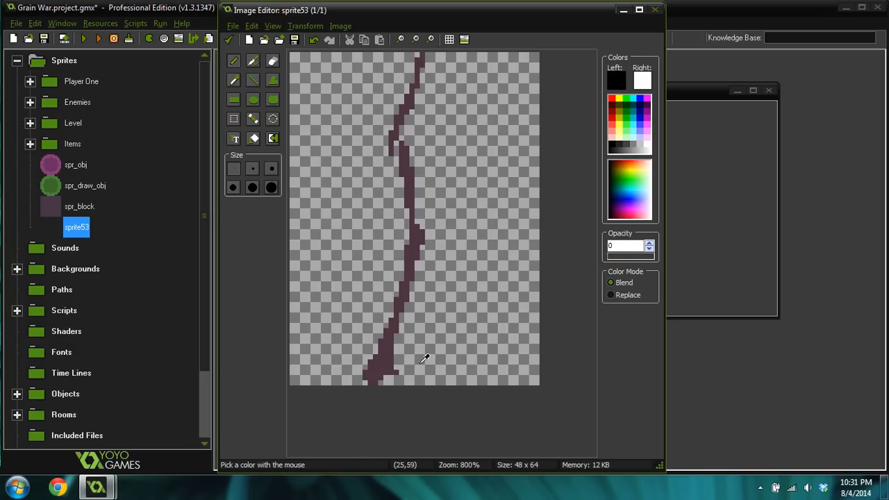
{"action": "left_click", "coordinate": [368, 372], "text": "ctrl"}
{"action": "mouse_move", "coordinate": [364, 374]}
{"action": "left_mouse_down"}
{"action": "mouse_move", "coordinate": [356, 374]}
{"action": "mouse_move", "coordinate": [368, 363]}
{"action": "left_mouse_up"}
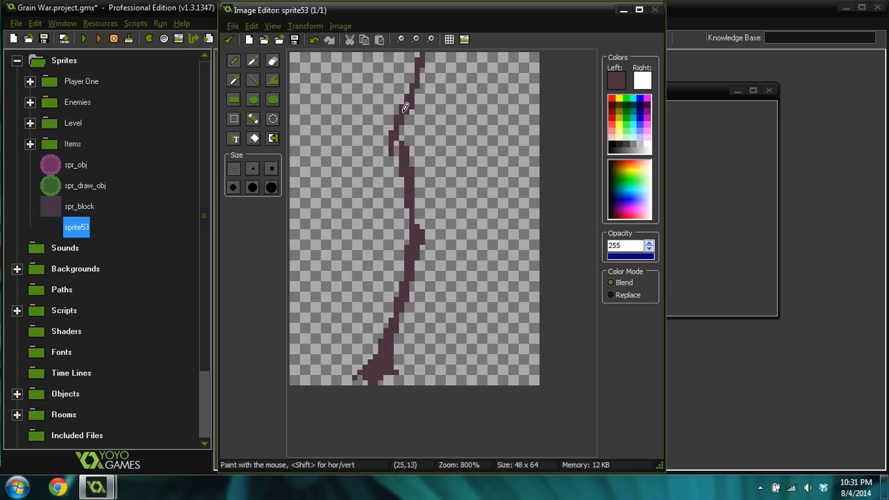
- Erase the stray pixels beside the stem's upper bend by painting with transparent colour in Replace mode
{"action": "left_click", "coordinate": [391, 146], "text": "ctrl"}
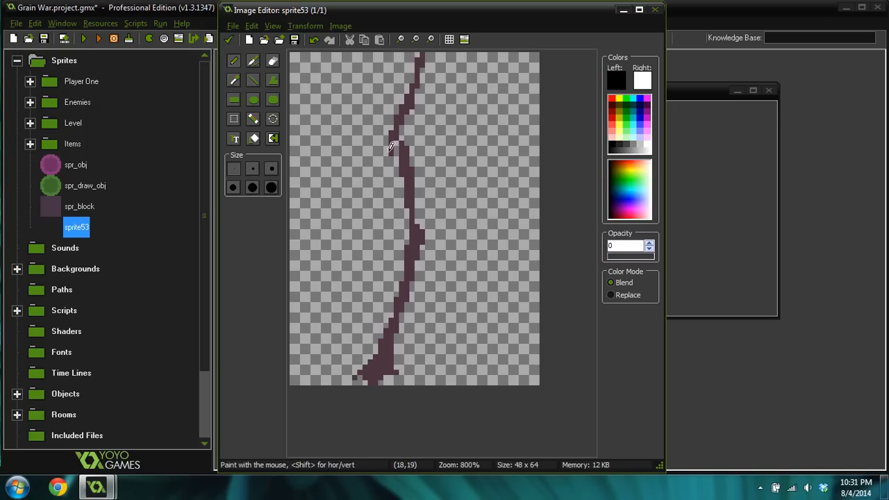
{"action": "left_click", "coordinate": [611, 295]}
{"action": "left_click_drag", "start_coordinate": [390, 153], "coordinate": [389, 141]}
- Draw branching roots on both sides of the stem's base in the stem colour and fill the gaps between them
{"action": "left_click", "coordinate": [391, 136], "text": "ctrl"}
{"action": "scroll", "coordinate": [451, 198], "scroll_direction": "down", "scroll_amount": 1, "text": "ctrl"}
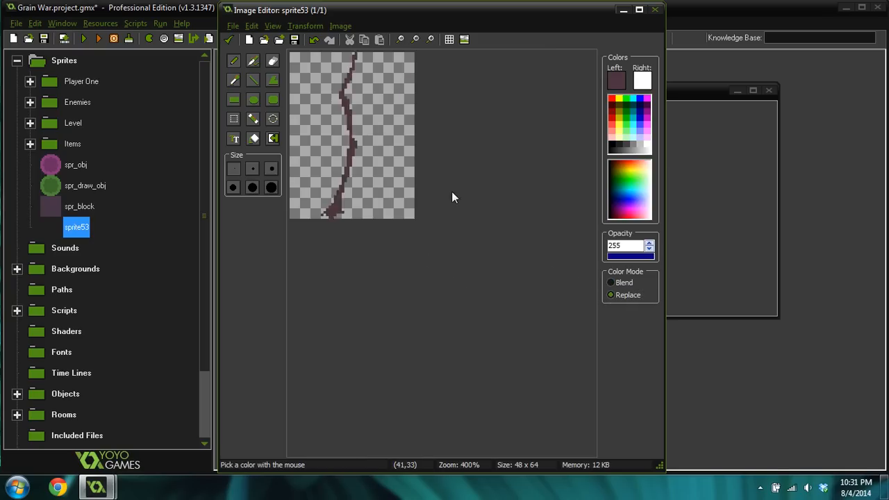
{"action": "scroll", "coordinate": [437, 198], "scroll_direction": "up", "scroll_amount": 3, "text": "ctrl"}
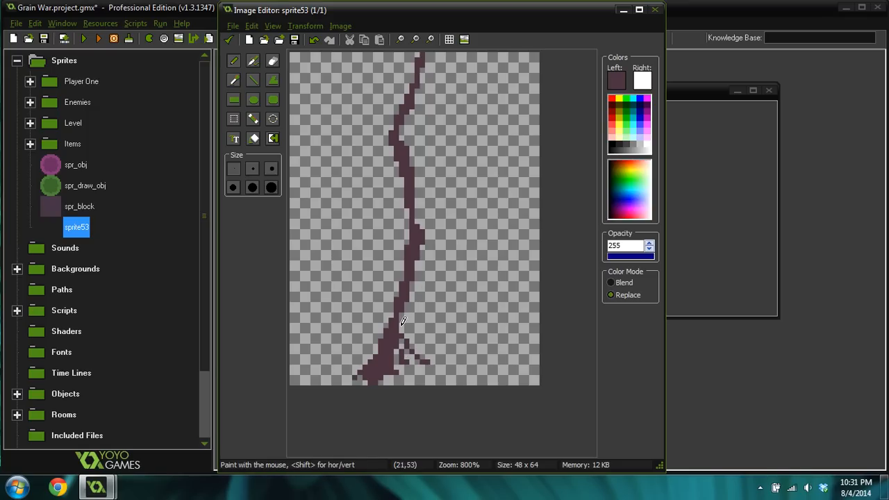
{"action": "mouse_move", "coordinate": [402, 321]}
{"action": "left_mouse_down"}
{"action": "mouse_move", "coordinate": [430, 367]}
{"action": "mouse_move", "coordinate": [453, 370]}
{"action": "mouse_move", "coordinate": [420, 346]}
{"action": "mouse_move", "coordinate": [449, 347]}
{"action": "left_mouse_up"}
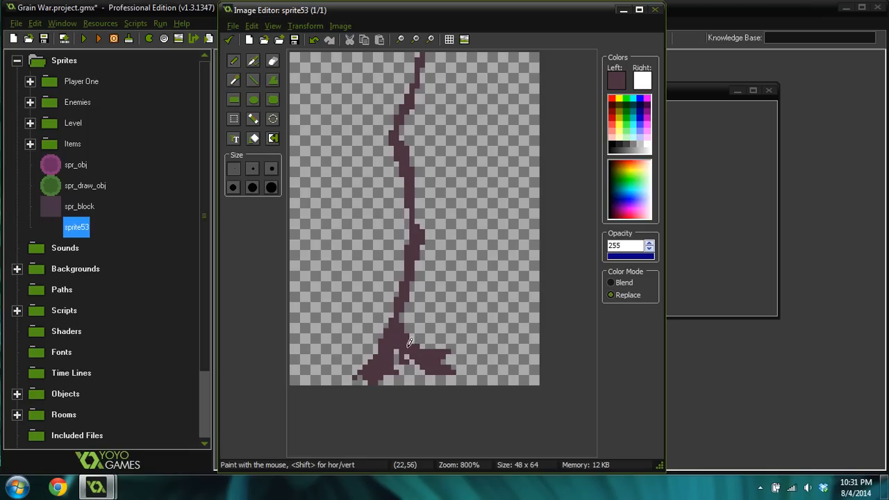
{"action": "left_click_drag", "start_coordinate": [401, 348], "coordinate": [420, 375]}
{"action": "scroll", "coordinate": [475, 258], "scroll_direction": "down", "scroll_amount": 3, "text": "ctrl"}
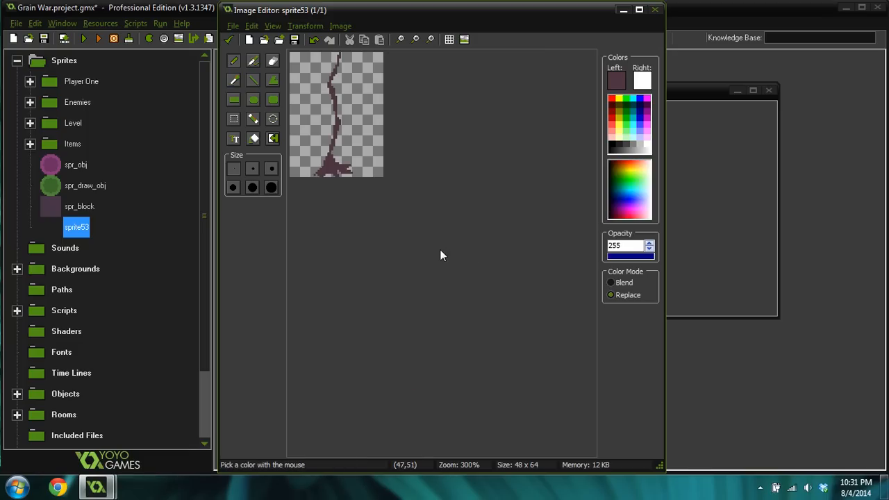
{"action": "scroll", "coordinate": [439, 255], "scroll_direction": "up", "scroll_amount": 3, "text": "ctrl"}
{"action": "left_click_drag", "start_coordinate": [379, 343], "coordinate": [361, 354]}
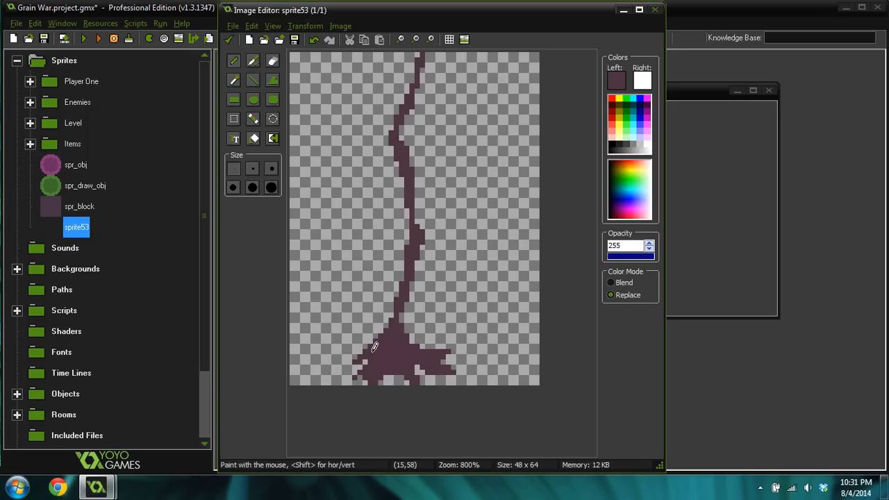
{"action": "scroll", "coordinate": [437, 259], "scroll_direction": "down", "scroll_amount": 4, "text": "ctrl"}
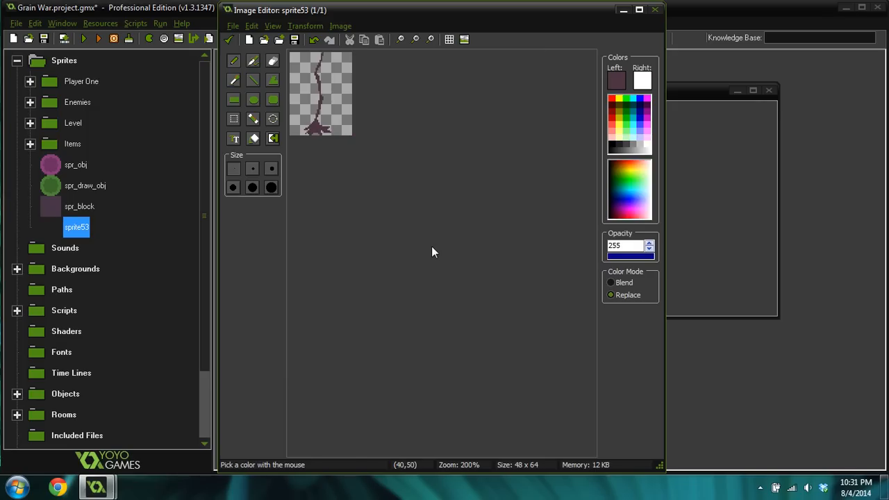
{"action": "scroll", "coordinate": [431, 250], "scroll_direction": "up", "scroll_amount": 4, "text": "ctrl"}
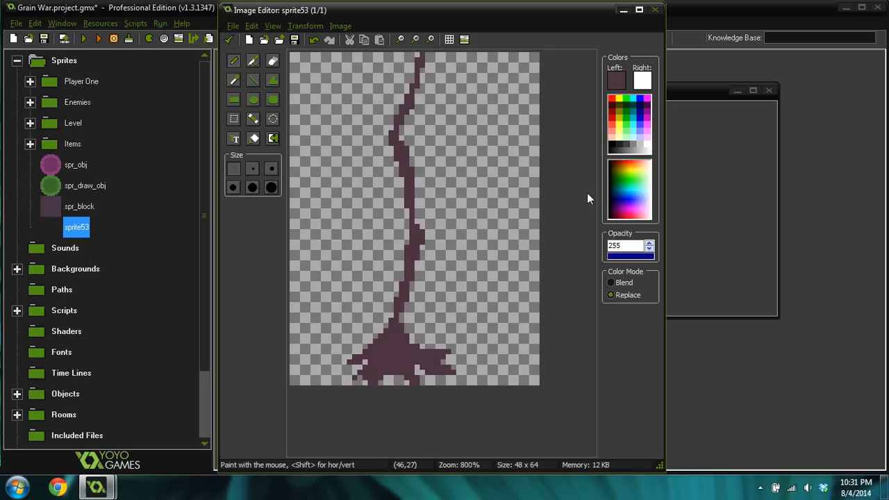
- Set the main drawing colour to a bluish green (red 61, green 165, blue 102)
{"action": "left_click", "coordinate": [616, 79]}
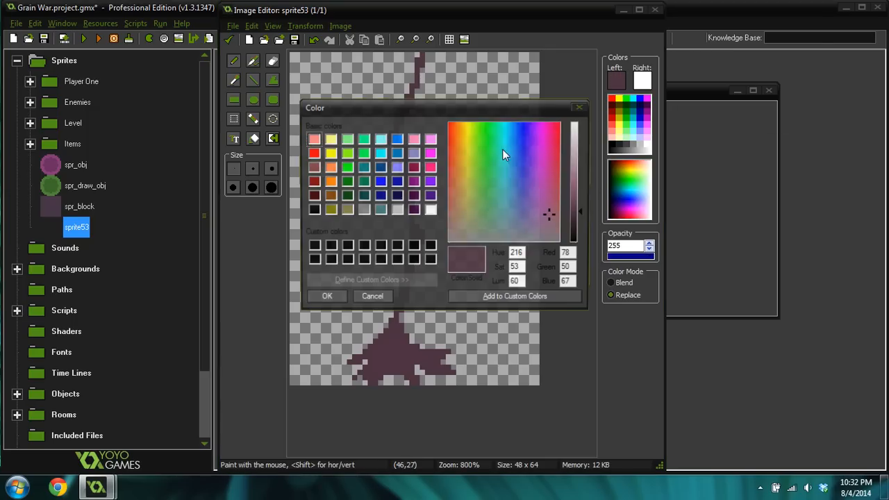
{"action": "left_click_drag", "start_coordinate": [493, 173], "coordinate": [484, 198]}
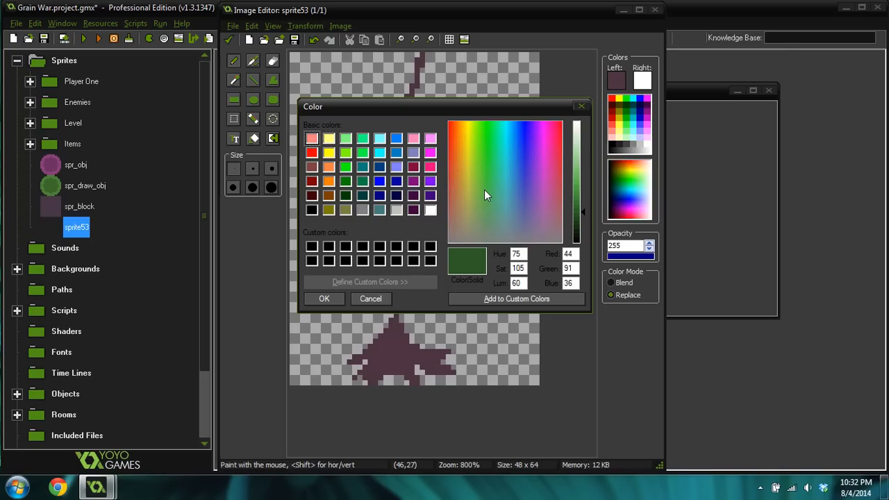
{"action": "mouse_move", "coordinate": [484, 190]}
{"action": "left_mouse_down"}
{"action": "mouse_move", "coordinate": [497, 173]}
{"action": "mouse_move", "coordinate": [501, 188]}
{"action": "left_mouse_up"}
{"action": "left_click_drag", "start_coordinate": [579, 201], "coordinate": [581, 193]}
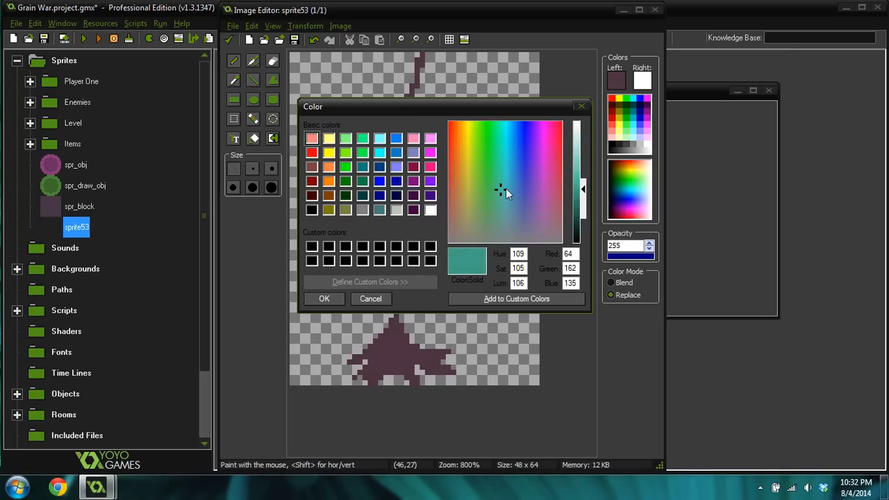
{"action": "left_click_drag", "start_coordinate": [498, 188], "coordinate": [493, 187]}
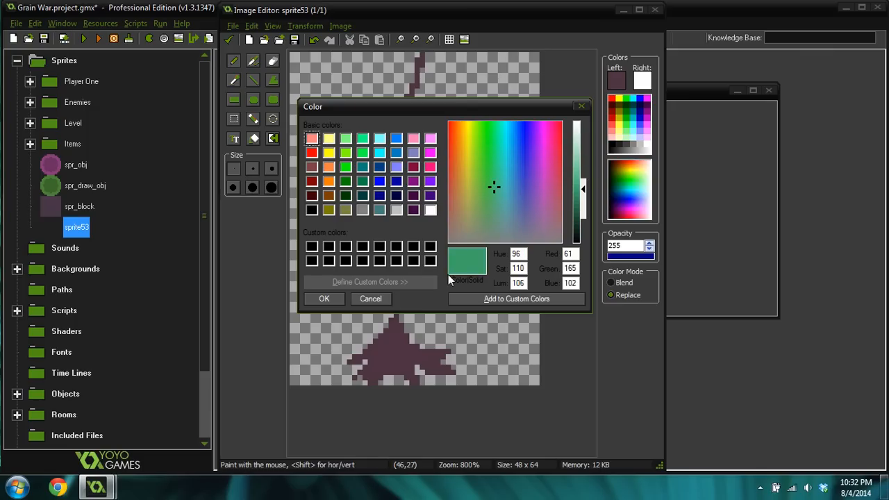
{"action": "left_click", "coordinate": [324, 298]}
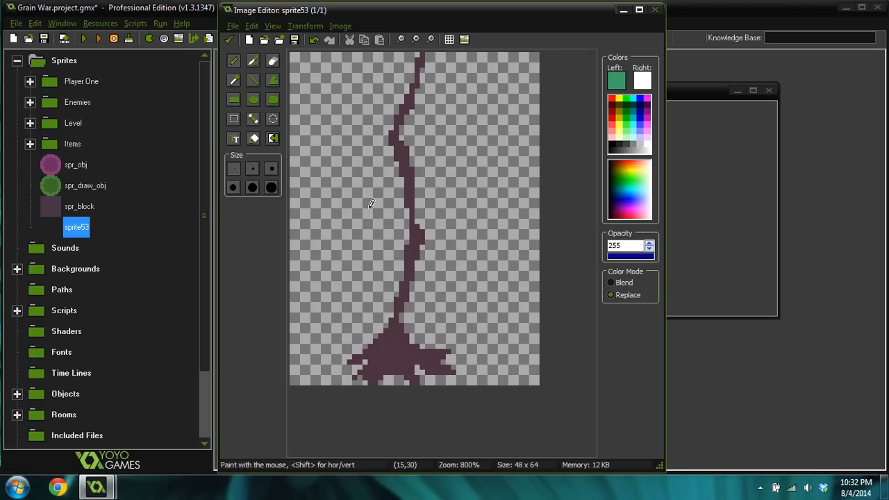
- Draw green leaves left of the stem at mid-height and near the upper end, plus a small one right of the middle
{"action": "mouse_move", "coordinate": [365, 232]}
{"action": "left_mouse_down"}
{"action": "mouse_move", "coordinate": [382, 225]}
{"action": "mouse_move", "coordinate": [381, 237]}
{"action": "mouse_move", "coordinate": [380, 218]}
{"action": "mouse_move", "coordinate": [344, 221]}
{"action": "left_mouse_up"}
{"action": "left_click_drag", "start_coordinate": [448, 229], "coordinate": [457, 228]}
{"action": "mouse_move", "coordinate": [375, 85]}
{"action": "left_mouse_down"}
{"action": "mouse_move", "coordinate": [360, 108]}
{"action": "mouse_move", "coordinate": [378, 96]}
{"action": "mouse_move", "coordinate": [381, 121]}
{"action": "mouse_move", "coordinate": [379, 88]}
{"action": "mouse_move", "coordinate": [361, 85]}
{"action": "left_mouse_up"}
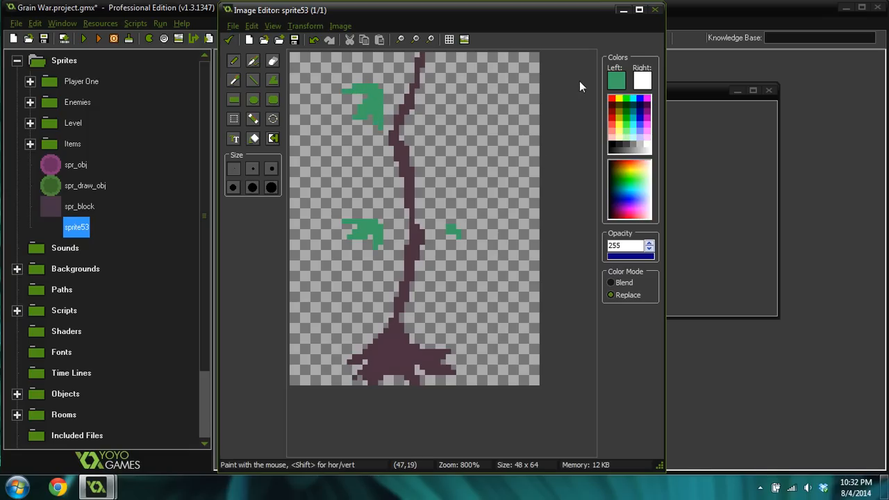
- Set the main drawing colour to a dark green (red 47, green 111, blue 49)
{"action": "left_click", "coordinate": [616, 81]}
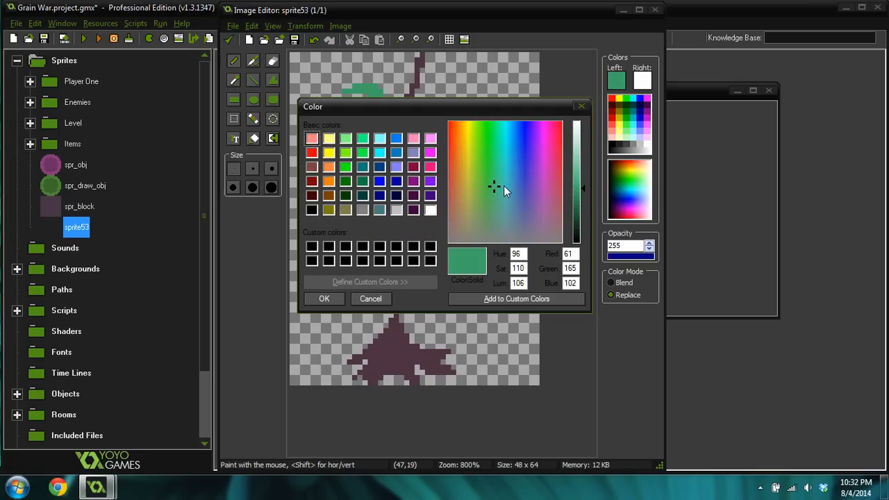
{"action": "left_click_drag", "start_coordinate": [489, 188], "coordinate": [486, 195]}
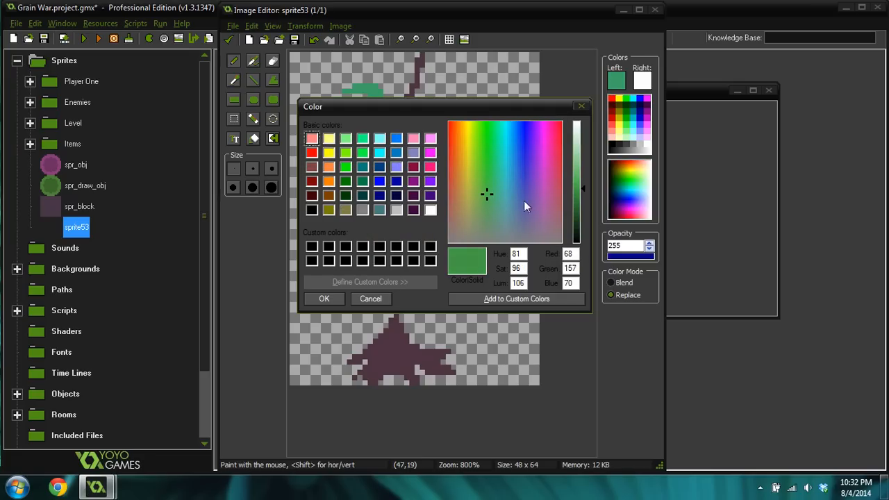
{"action": "left_click_drag", "start_coordinate": [573, 203], "coordinate": [580, 204]}
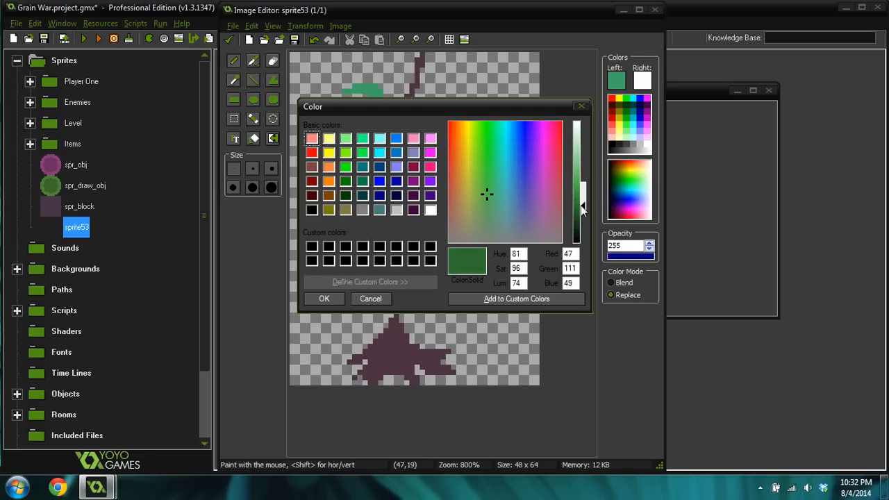
{"action": "left_click", "coordinate": [323, 298]}
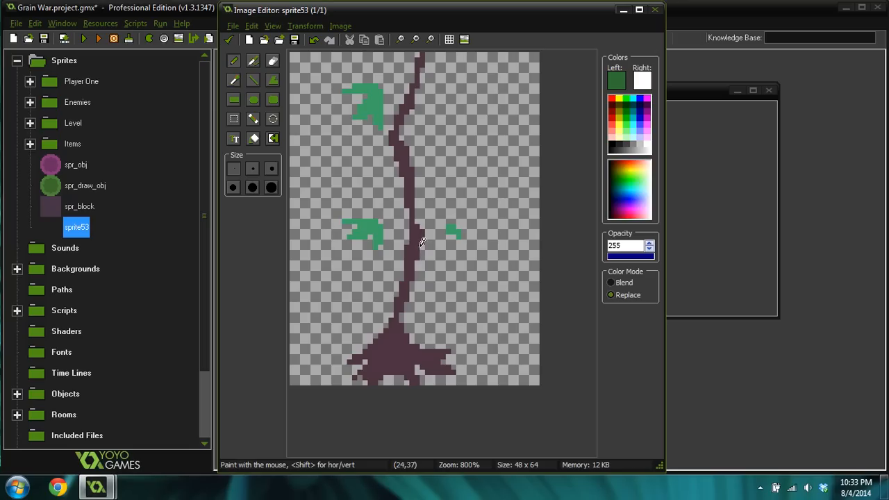
- Draw a dark green leaf left of the stem between the two lighter leaves, and set the secondary colour to transparent
{"action": "mouse_move", "coordinate": [391, 182]}
{"action": "left_mouse_down"}
{"action": "mouse_move", "coordinate": [372, 184]}
{"action": "mouse_move", "coordinate": [384, 185]}
{"action": "left_mouse_up"}
{"action": "mouse_move", "coordinate": [369, 190]}
{"action": "left_mouse_down"}
{"action": "mouse_move", "coordinate": [353, 190]}
{"action": "mouse_move", "coordinate": [366, 182]}
{"action": "left_mouse_up"}
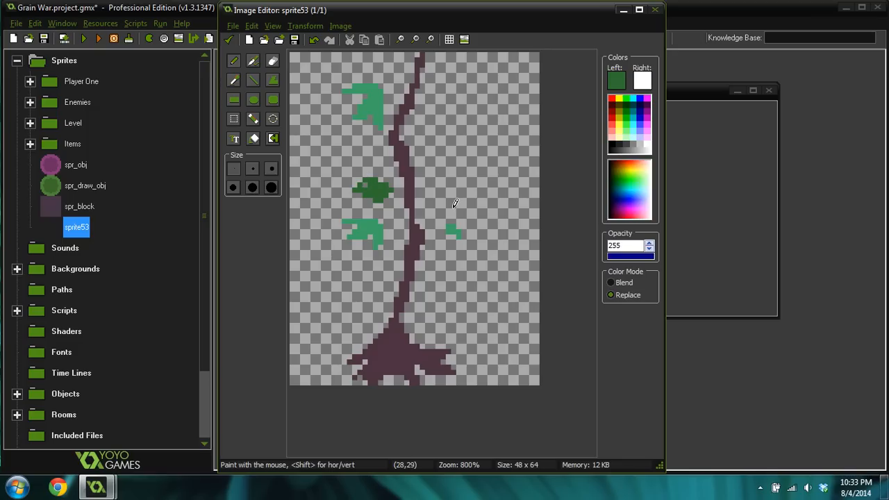
{"action": "right_click", "coordinate": [358, 170], "text": "ctrl"}
- Enlarge the small leaf right of the stem with a dark green body and bluish green tips, using colours picked from the drawing
{"action": "left_click", "coordinate": [382, 182], "text": "ctrl"}
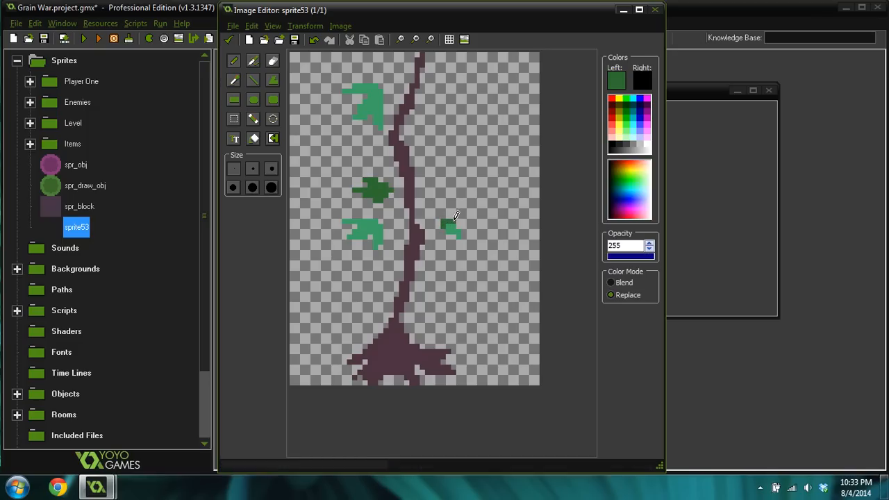
{"action": "mouse_move", "coordinate": [440, 218]}
{"action": "left_mouse_down"}
{"action": "mouse_move", "coordinate": [452, 210]}
{"action": "mouse_move", "coordinate": [431, 227]}
{"action": "mouse_move", "coordinate": [438, 213]}
{"action": "left_mouse_up"}
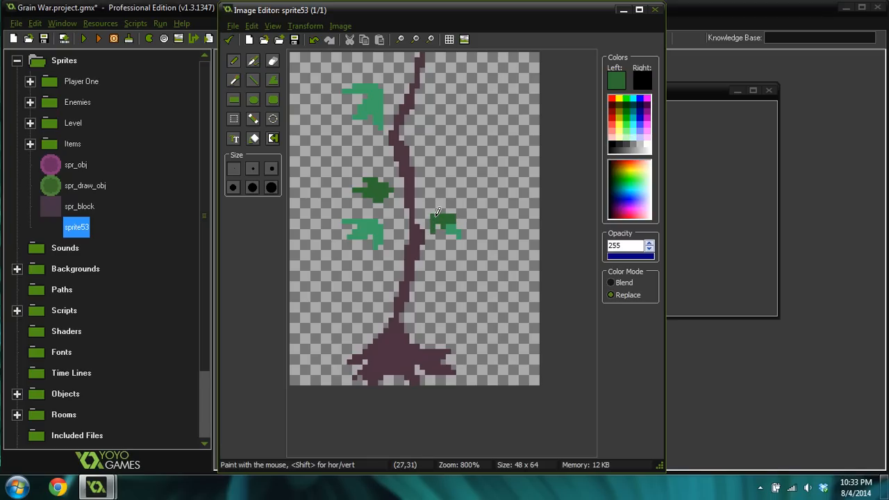
{"action": "left_click", "coordinate": [455, 228], "text": "ctrl"}
{"action": "left_click", "coordinate": [440, 217], "text": "ctrl"}
{"action": "left_click", "coordinate": [440, 230], "text": "ctrl"}
{"action": "left_click", "coordinate": [467, 212], "text": "ctrl"}
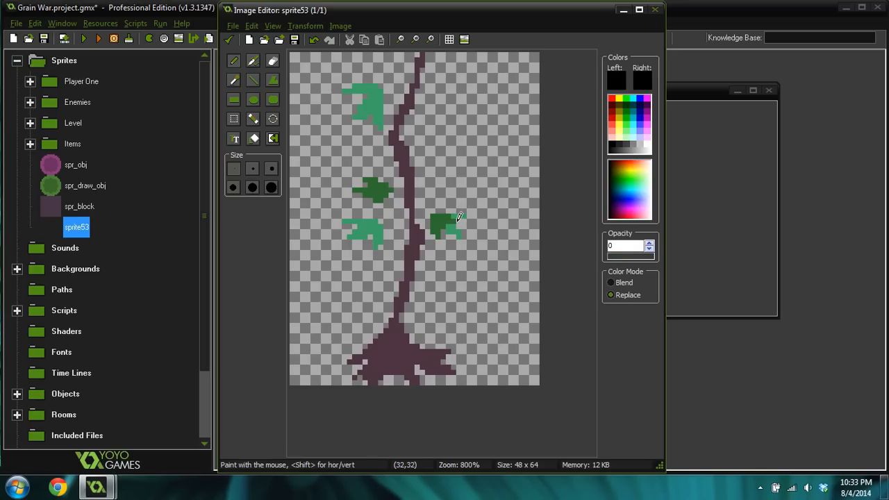
- Draw a dark green leaf over the stem's bend, just below the upper-left leaf
{"action": "scroll", "coordinate": [475, 215], "scroll_direction": "down", "scroll_amount": 3, "text": "ctrl"}
{"action": "scroll", "coordinate": [444, 206], "scroll_direction": "up", "scroll_amount": 4, "text": "ctrl"}
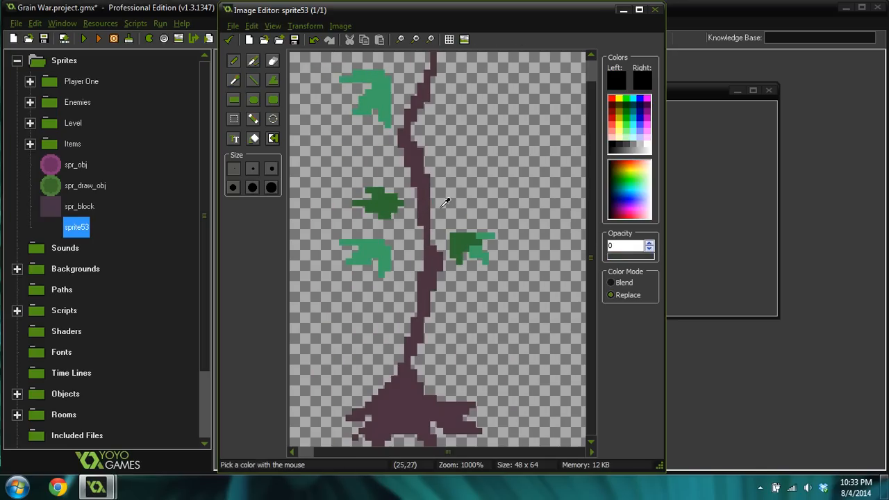
{"action": "left_click", "coordinate": [390, 194], "text": "ctrl"}
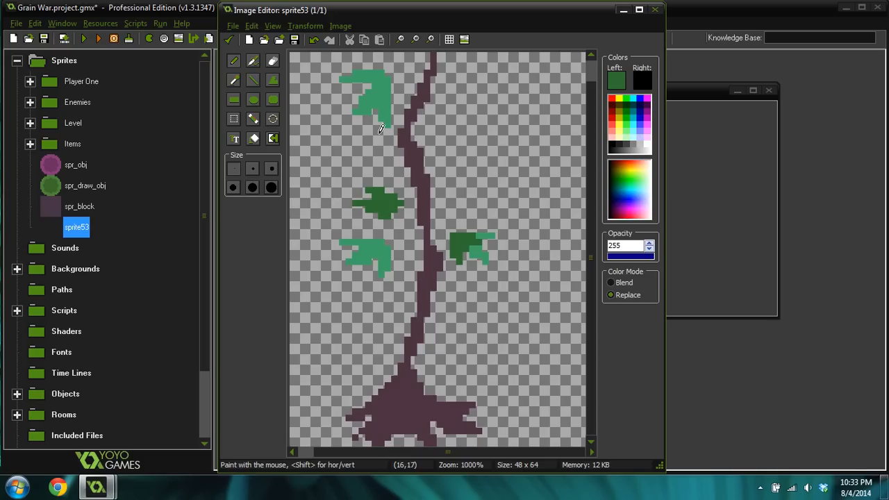
{"action": "mouse_move", "coordinate": [395, 125]}
{"action": "left_mouse_down"}
{"action": "mouse_move", "coordinate": [396, 149]}
{"action": "mouse_move", "coordinate": [407, 127]}
{"action": "mouse_move", "coordinate": [401, 155]}
{"action": "mouse_move", "coordinate": [414, 126]}
{"action": "mouse_move", "coordinate": [379, 139]}
{"action": "left_mouse_up"}
- Draw several dark green leaves along both sides of the lower stem, plus a star-shaped one above the right-hand roots
{"action": "scroll", "coordinate": [453, 127], "scroll_direction": "down", "scroll_amount": 1, "text": "ctrl"}
{"action": "scroll", "coordinate": [419, 162], "scroll_direction": "down", "scroll_amount": 2, "text": "ctrl"}
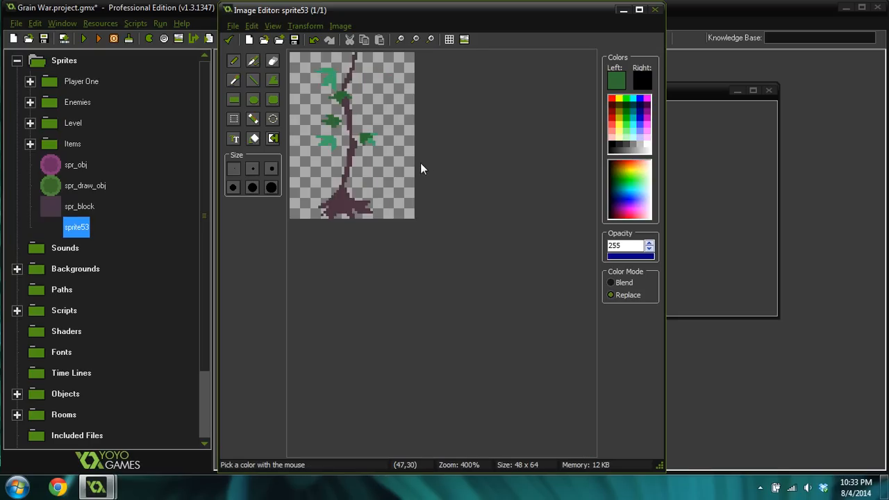
{"action": "scroll", "coordinate": [455, 179], "scroll_direction": "up", "scroll_amount": 1, "text": "ctrl"}
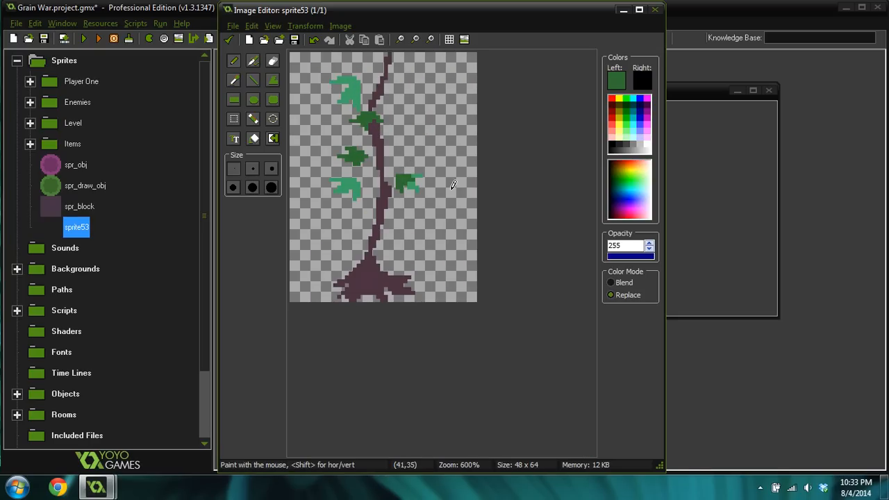
{"action": "scroll", "coordinate": [436, 208], "scroll_direction": "up", "scroll_amount": 1, "text": "ctrl"}
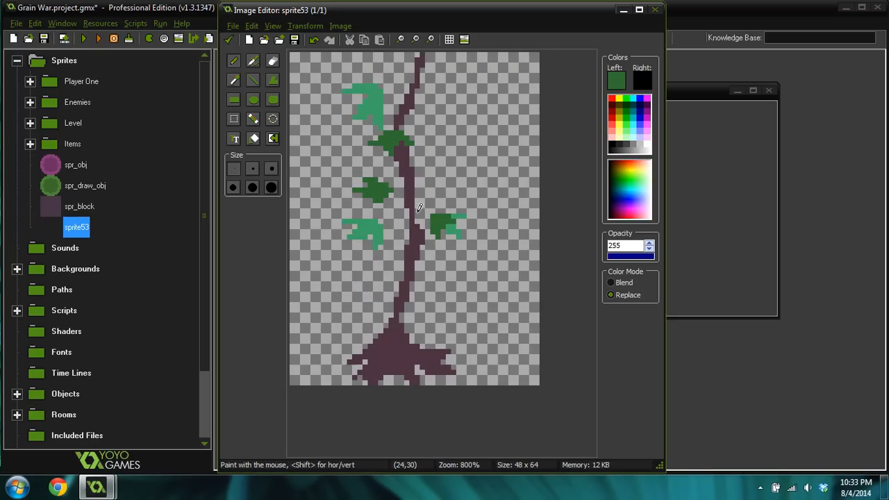
{"action": "mouse_move", "coordinate": [415, 284]}
{"action": "left_mouse_down"}
{"action": "mouse_move", "coordinate": [408, 280]}
{"action": "mouse_move", "coordinate": [428, 300]}
{"action": "mouse_move", "coordinate": [430, 286]}
{"action": "mouse_move", "coordinate": [420, 283]}
{"action": "mouse_move", "coordinate": [375, 308]}
{"action": "mouse_move", "coordinate": [395, 299]}
{"action": "mouse_move", "coordinate": [378, 295]}
{"action": "mouse_move", "coordinate": [383, 288]}
{"action": "mouse_move", "coordinate": [368, 292]}
{"action": "mouse_move", "coordinate": [389, 292]}
{"action": "mouse_move", "coordinate": [396, 259]}
{"action": "mouse_move", "coordinate": [433, 238]}
{"action": "left_mouse_up"}
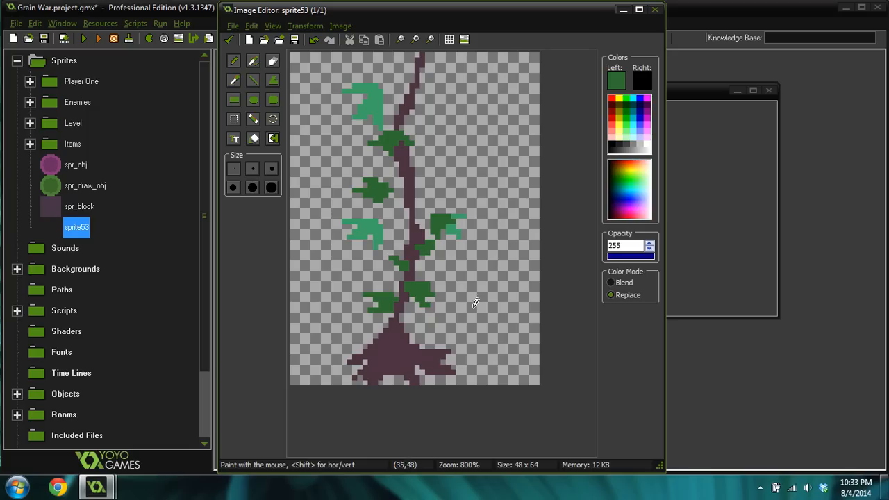
{"action": "mouse_move", "coordinate": [452, 314]}
{"action": "left_mouse_down"}
{"action": "mouse_move", "coordinate": [475, 334]}
{"action": "mouse_move", "coordinate": [458, 311]}
{"action": "mouse_move", "coordinate": [476, 316]}
{"action": "mouse_move", "coordinate": [453, 309]}
{"action": "mouse_move", "coordinate": [448, 332]}
{"action": "mouse_move", "coordinate": [456, 307]}
{"action": "left_mouse_up"}
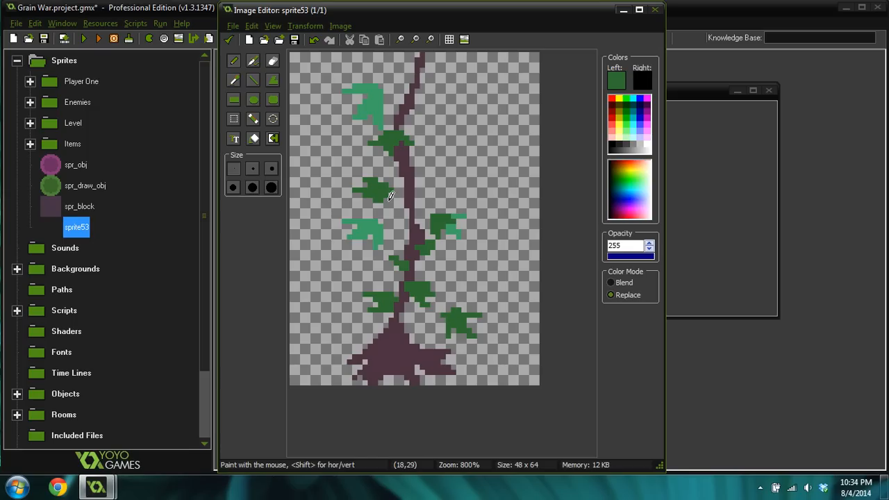
- Pick the bluish green from a leaf and shade the outer tips of three dark green leaves with it
{"action": "left_click", "coordinate": [379, 228], "text": "ctrl"}
{"action": "left_click_drag", "start_coordinate": [360, 184], "coordinate": [369, 186]}
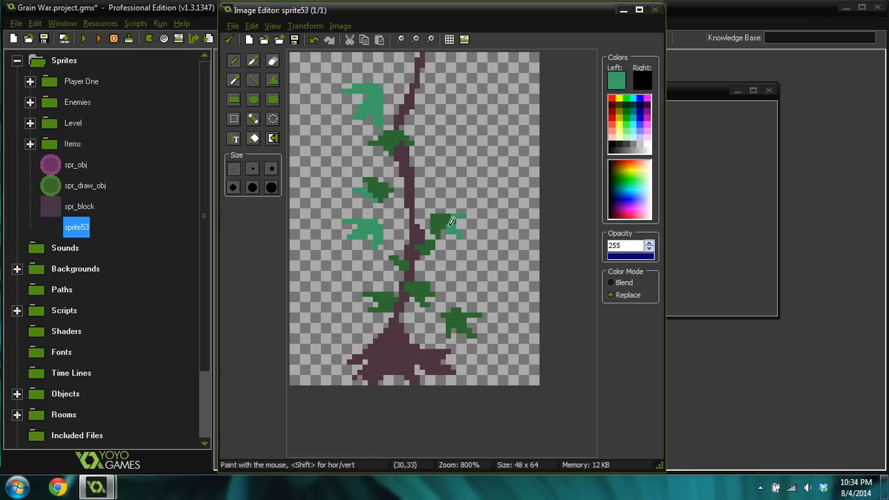
{"action": "left_click_drag", "start_coordinate": [478, 314], "coordinate": [470, 315]}
{"action": "mouse_move", "coordinate": [471, 324]}
{"action": "left_mouse_down"}
{"action": "mouse_move", "coordinate": [472, 333]}
{"action": "mouse_move", "coordinate": [459, 322]}
{"action": "left_mouse_up"}
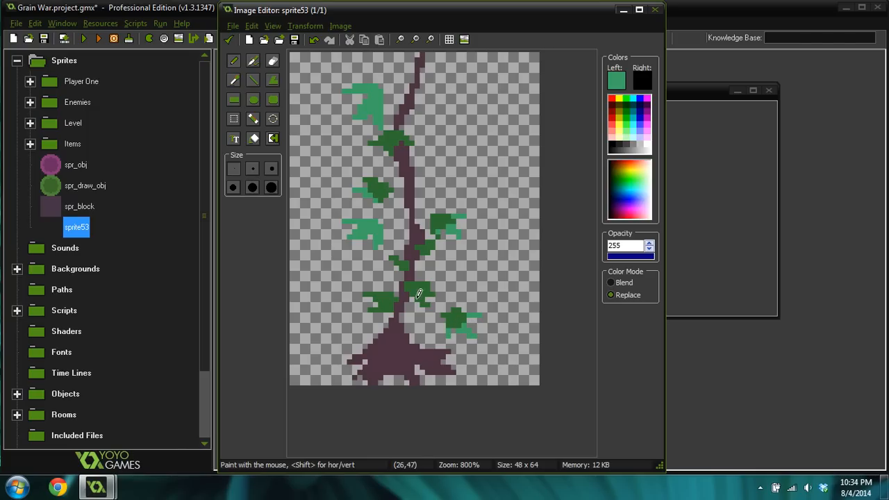
{"action": "left_click_drag", "start_coordinate": [373, 304], "coordinate": [382, 303]}
- Draw thin stalks in the stem colour joining the three left leaves and the mid-height right leaf to the stem
{"action": "scroll", "coordinate": [462, 262], "scroll_direction": "down", "scroll_amount": 1, "text": "ctrl"}
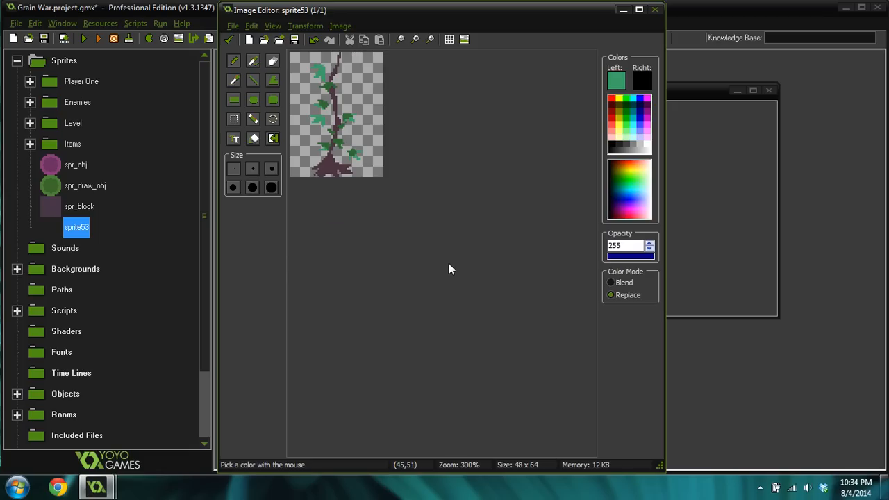
{"action": "scroll", "coordinate": [445, 264], "scroll_direction": "down", "scroll_amount": 3, "text": "ctrl"}
{"action": "scroll", "coordinate": [440, 265], "scroll_direction": "up", "scroll_amount": 2, "text": "ctrl"}
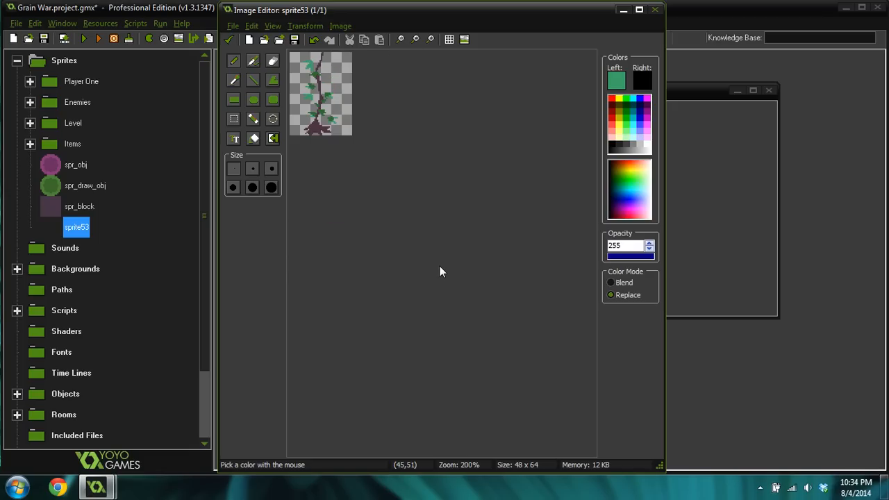
{"action": "scroll", "coordinate": [438, 266], "scroll_direction": "up", "scroll_amount": 2, "text": "ctrl"}
{"action": "scroll", "coordinate": [439, 267], "scroll_direction": "up", "scroll_amount": 3, "text": "ctrl"}
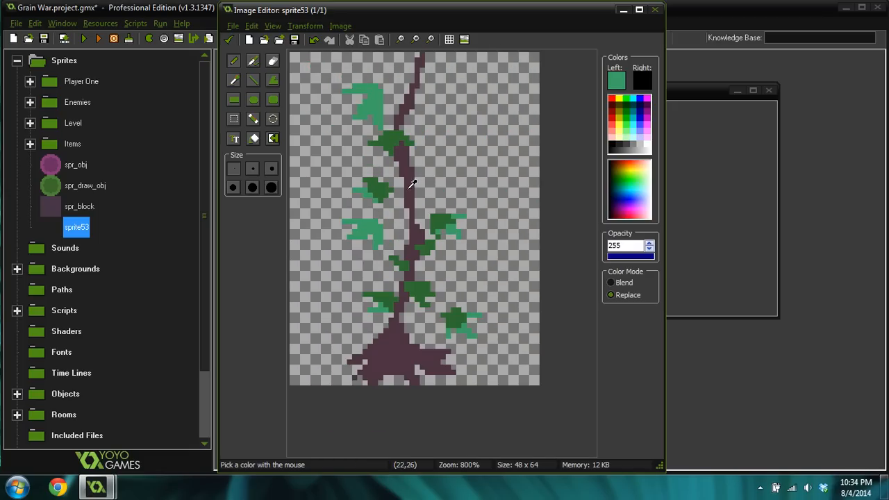
{"action": "left_click", "coordinate": [401, 185], "text": "ctrl"}
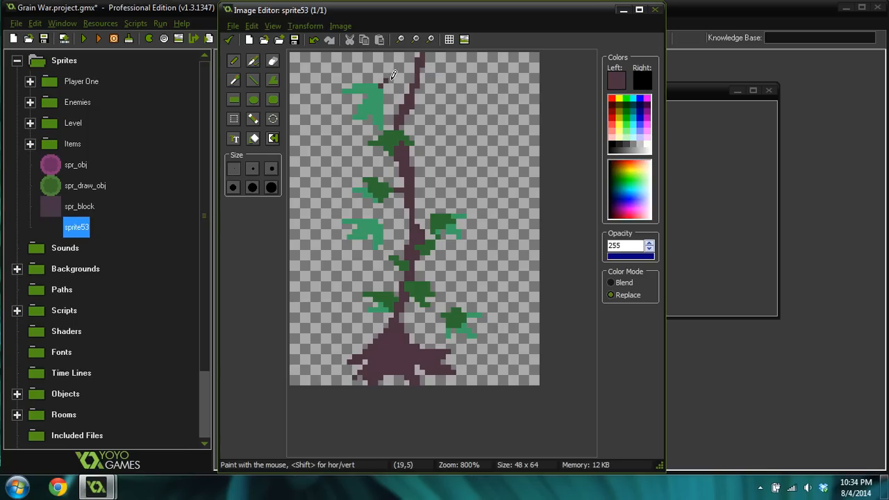
{"action": "mouse_move", "coordinate": [393, 75]}
{"action": "left_mouse_down"}
{"action": "mouse_move", "coordinate": [414, 67]}
{"action": "mouse_move", "coordinate": [417, 94]}
{"action": "left_mouse_up"}
{"action": "left_click_drag", "start_coordinate": [386, 222], "coordinate": [397, 228]}
{"action": "left_click", "coordinate": [401, 231], "text": "ctrl"}
{"action": "left_click", "coordinate": [396, 232]}
{"action": "left_click", "coordinate": [397, 226], "text": "ctrl"}
{"action": "left_click", "coordinate": [401, 231]}
{"action": "left_click_drag", "start_coordinate": [428, 213], "coordinate": [420, 201]}
- Examine the whole vine at several magnifications to judge its shape and leaf placement
{"action": "scroll", "coordinate": [456, 224], "scroll_direction": "down", "scroll_amount": 3, "text": "ctrl"}
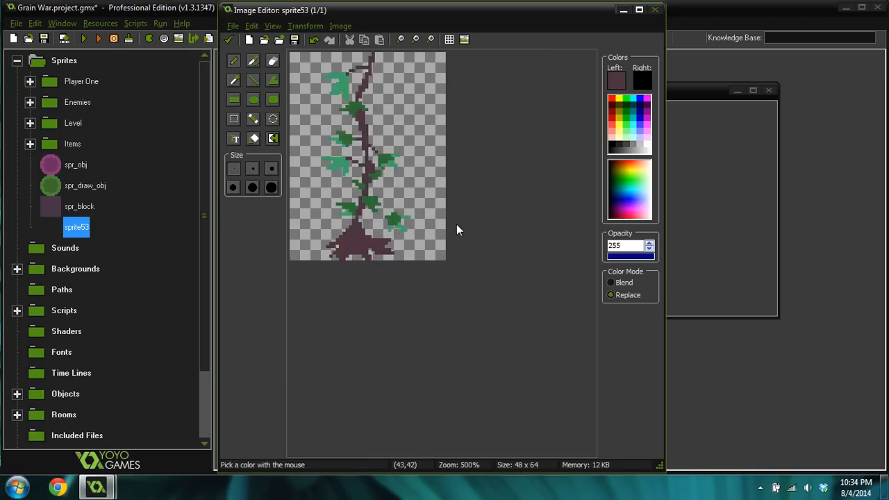
{"action": "scroll", "coordinate": [396, 232], "scroll_direction": "up", "scroll_amount": 3, "text": "ctrl"}
{"action": "scroll", "coordinate": [396, 232], "scroll_direction": "up", "scroll_amount": 1, "text": "ctrl"}
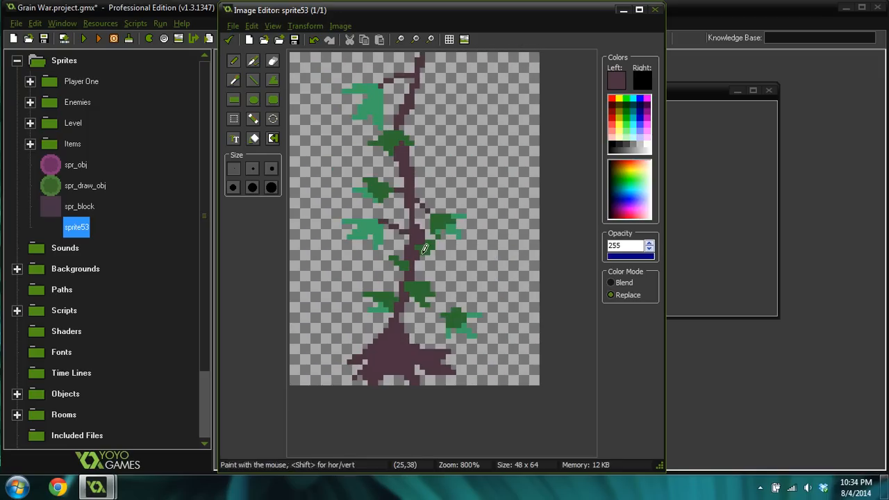
{"action": "scroll", "coordinate": [421, 256], "scroll_direction": "down", "scroll_amount": 4, "text": "ctrl"}
{"action": "scroll", "coordinate": [415, 257], "scroll_direction": "up", "scroll_amount": 1, "text": "ctrl"}
{"action": "scroll", "coordinate": [411, 262], "scroll_direction": "up", "scroll_amount": 2, "text": "ctrl"}
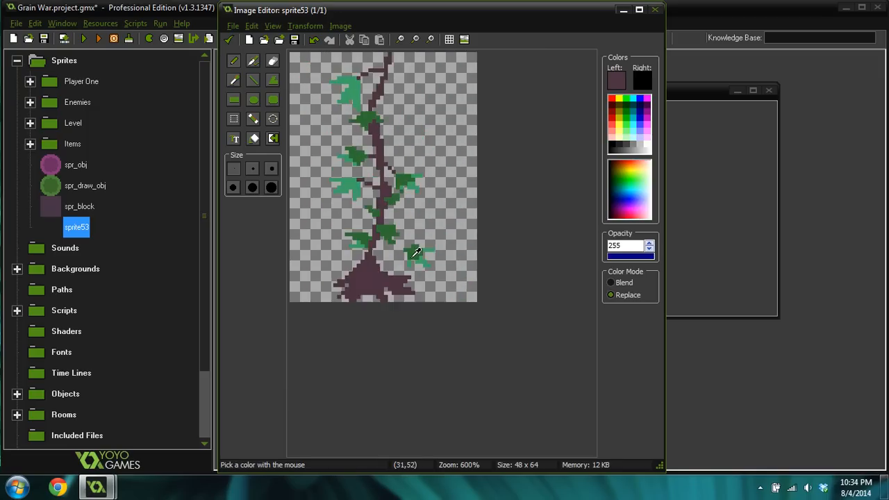
{"action": "scroll", "coordinate": [426, 263], "scroll_direction": "down", "scroll_amount": 3, "text": "ctrl"}
{"action": "scroll", "coordinate": [424, 266], "scroll_direction": "up", "scroll_amount": 1, "text": "ctrl"}
{"action": "scroll", "coordinate": [424, 268], "scroll_direction": "up", "scroll_amount": 3, "text": "ctrl"}
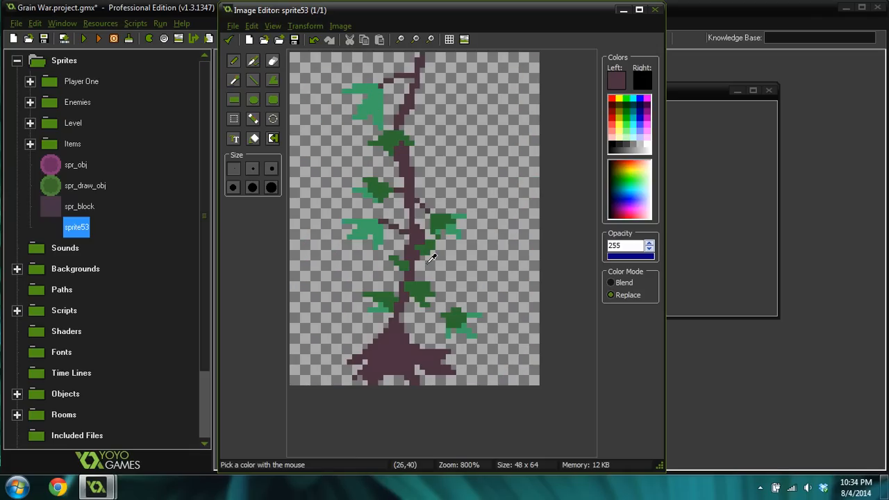
- Straighten the upper stem in the stem colour so it meets the upper-left leaf's stalk, and erase the old slanted end
{"action": "left_click", "coordinate": [447, 89], "text": "ctrl"}
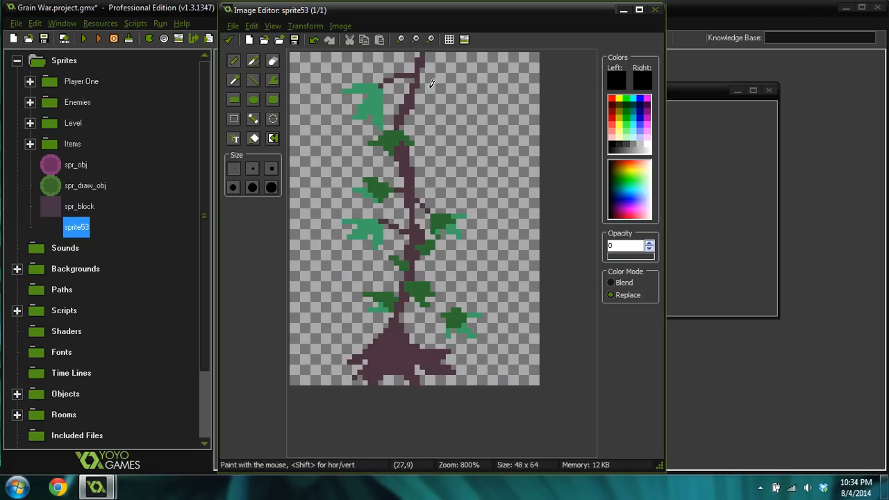
{"action": "left_click", "coordinate": [402, 99], "text": "ctrl"}
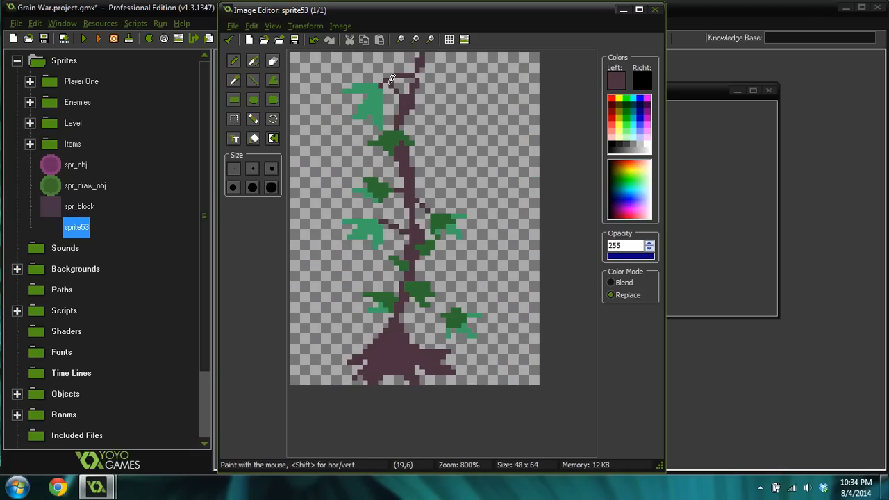
{"action": "left_click", "coordinate": [388, 74], "text": "ctrl"}
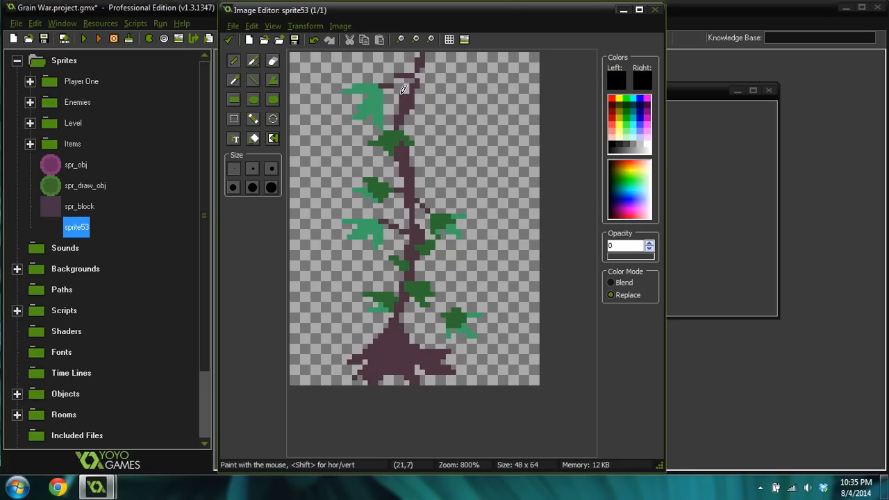
{"action": "mouse_move", "coordinate": [406, 88]}
{"action": "left_mouse_down"}
{"action": "mouse_move", "coordinate": [402, 96]}
{"action": "mouse_move", "coordinate": [416, 70]}
{"action": "mouse_move", "coordinate": [417, 89]}
{"action": "mouse_move", "coordinate": [421, 55]}
{"action": "mouse_move", "coordinate": [400, 59]}
{"action": "mouse_move", "coordinate": [421, 75]}
{"action": "mouse_move", "coordinate": [431, 110]}
{"action": "mouse_move", "coordinate": [418, 94]}
{"action": "mouse_move", "coordinate": [434, 89]}
{"action": "left_mouse_up"}
{"action": "left_click", "coordinate": [401, 107], "text": "ctrl"}
{"action": "left_click", "coordinate": [415, 78], "text": "ctrl"}
- Draw three bluish green leaves: one above the stem's upper end, one beside it, and one farther down on the right
{"action": "left_click", "coordinate": [372, 99], "text": "ctrl"}
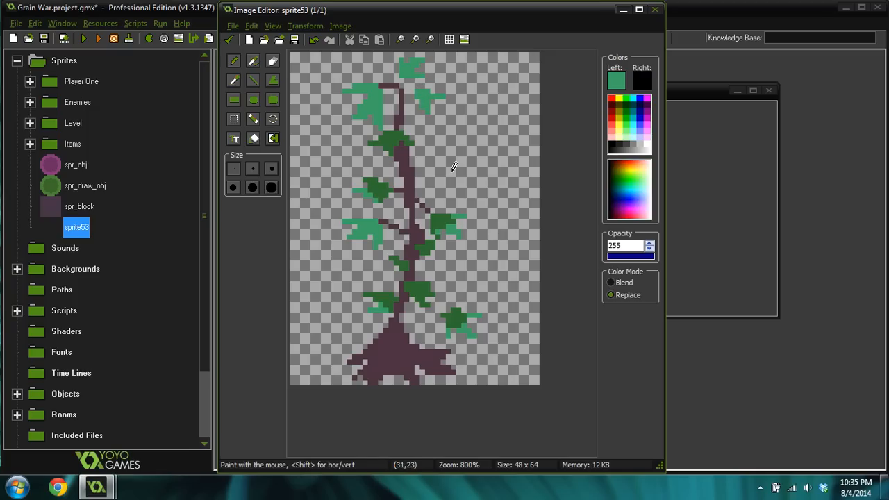
{"action": "left_click_drag", "start_coordinate": [452, 167], "coordinate": [473, 165]}
{"action": "scroll", "coordinate": [441, 278], "scroll_direction": "down", "scroll_amount": 3}
{"action": "scroll", "coordinate": [389, 271], "scroll_direction": "up", "scroll_amount": 3}
- Draw short stalks in the stem colour connecting the two new uppermost leaves to the stem
{"action": "left_click", "coordinate": [403, 86], "text": "ctrl"}
{"action": "mouse_move", "coordinate": [407, 86]}
{"action": "left_mouse_down"}
{"action": "mouse_move", "coordinate": [403, 75]}
{"action": "mouse_move", "coordinate": [407, 81]}
{"action": "left_mouse_up"}
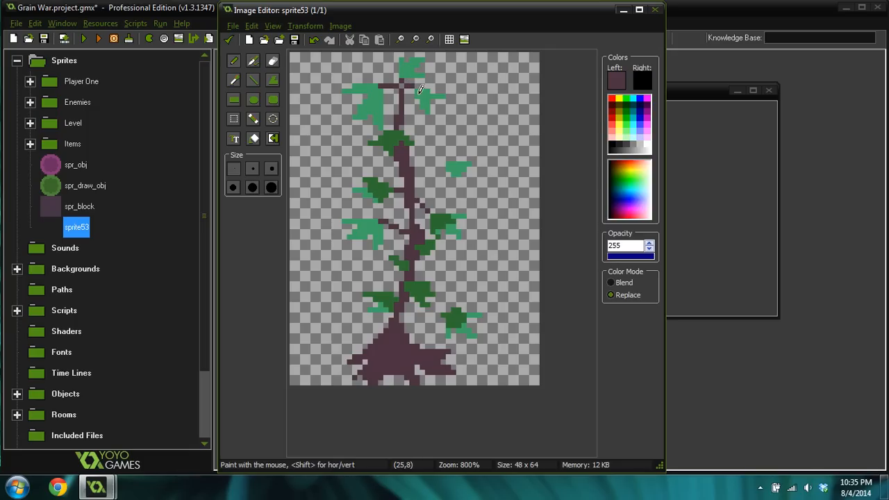
{"action": "scroll", "coordinate": [445, 171], "scroll_direction": "down", "scroll_amount": 1}
{"action": "scroll", "coordinate": [412, 208], "scroll_direction": "down", "scroll_amount": 2}
{"action": "scroll", "coordinate": [418, 82], "scroll_direction": "up", "scroll_amount": 3}
{"action": "scroll", "coordinate": [406, 164], "scroll_direction": "down", "scroll_amount": 3}
{"action": "scroll", "coordinate": [407, 168], "scroll_direction": "up", "scroll_amount": 3}
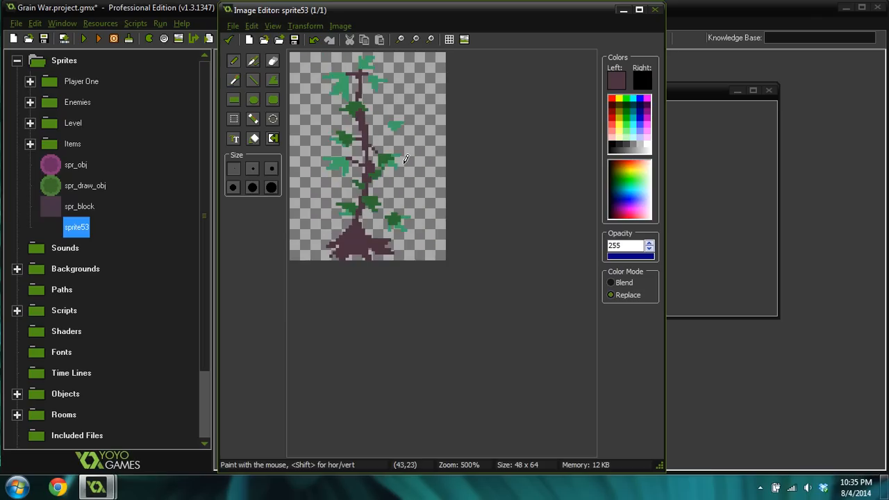
- Draw a slanting stalk from the stem's bend to the new right-hand leaf, and pick transparent as the main colour
{"action": "left_click", "coordinate": [437, 155]}
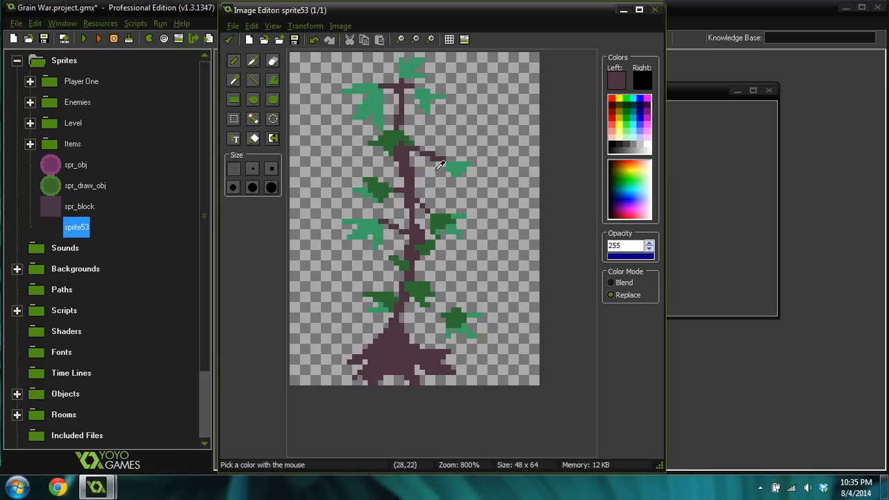
{"action": "left_click", "coordinate": [429, 154], "text": "ctrl"}
{"action": "scroll", "coordinate": [450, 218], "scroll_direction": "down", "scroll_amount": 1, "text": "ctrl"}
{"action": "scroll", "coordinate": [445, 218], "scroll_direction": "down", "scroll_amount": 2, "text": "ctrl"}
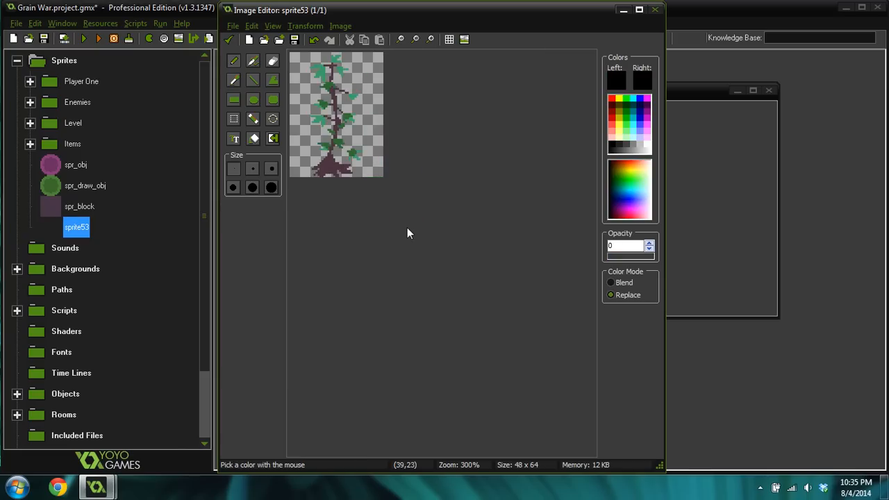
{"action": "scroll", "coordinate": [388, 228], "scroll_direction": "up", "scroll_amount": 3, "text": "ctrl"}
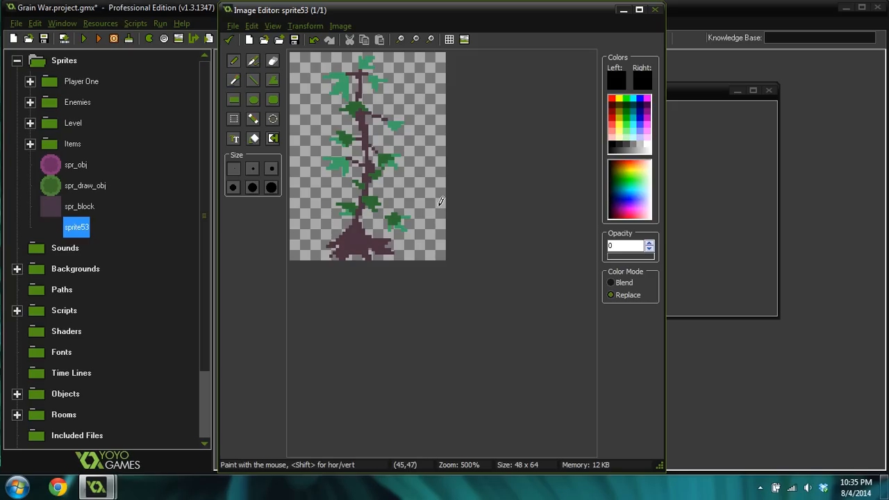
{"action": "scroll", "coordinate": [393, 208], "scroll_direction": "up", "scroll_amount": 3, "text": "ctrl"}
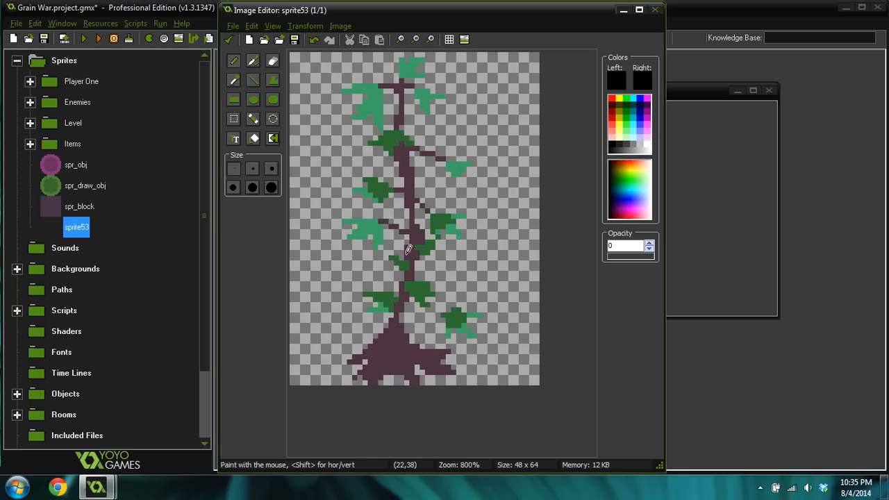
- Enlarge the mid-height left leaf in the bluish green, filling its gaps and extending its points outward
{"action": "left_click", "coordinate": [378, 228], "text": "ctrl"}
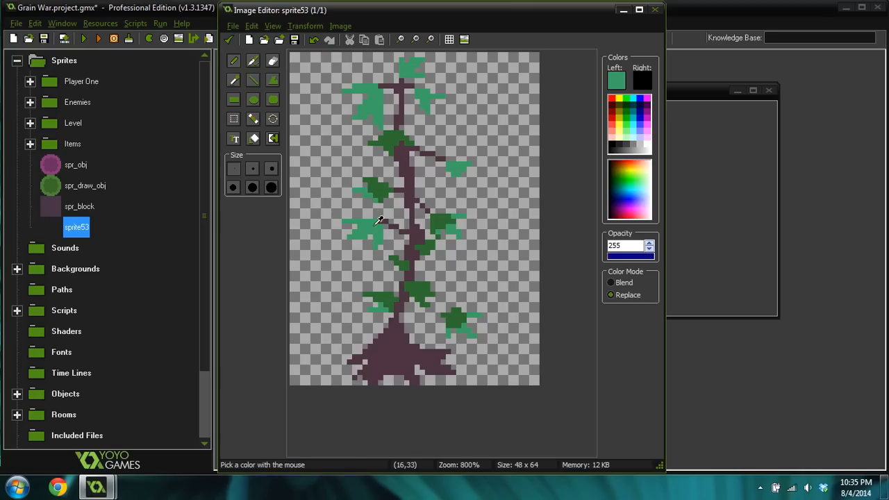
{"action": "left_click", "coordinate": [337, 215]}
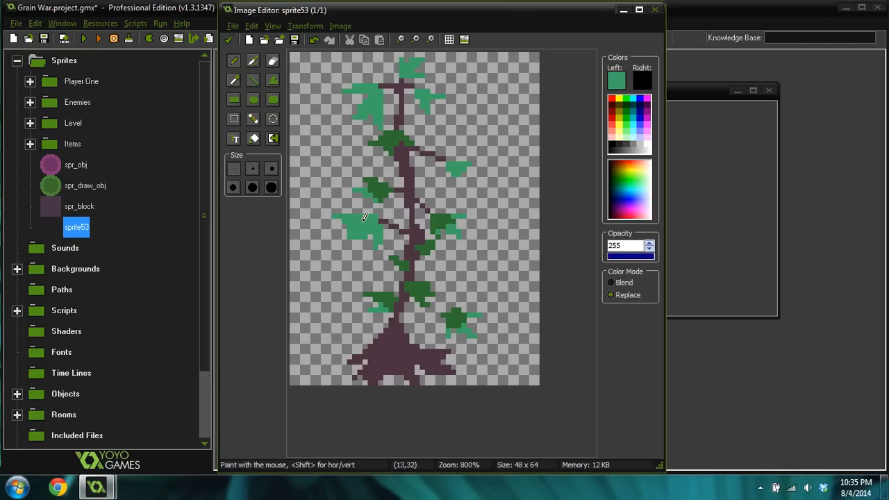
{"action": "mouse_move", "coordinate": [364, 218]}
{"action": "left_mouse_down"}
{"action": "mouse_move", "coordinate": [342, 243]}
{"action": "mouse_move", "coordinate": [388, 232]}
{"action": "left_mouse_up"}
- Enlarge the dark green leaf right of the lower stem outward to a pointed tip, using dark green and transparent
{"action": "left_click", "coordinate": [420, 282], "text": "ctrl"}
{"action": "mouse_move", "coordinate": [437, 285]}
{"action": "left_mouse_down"}
{"action": "mouse_move", "coordinate": [450, 286]}
{"action": "mouse_move", "coordinate": [431, 286]}
{"action": "mouse_move", "coordinate": [442, 303]}
{"action": "mouse_move", "coordinate": [421, 293]}
{"action": "mouse_move", "coordinate": [427, 313]}
{"action": "mouse_move", "coordinate": [444, 295]}
{"action": "left_mouse_up"}
{"action": "key", "text": "ctrl"}
{"action": "left_click", "coordinate": [442, 322], "text": "ctrl"}
{"action": "key", "text": "ctrl"}
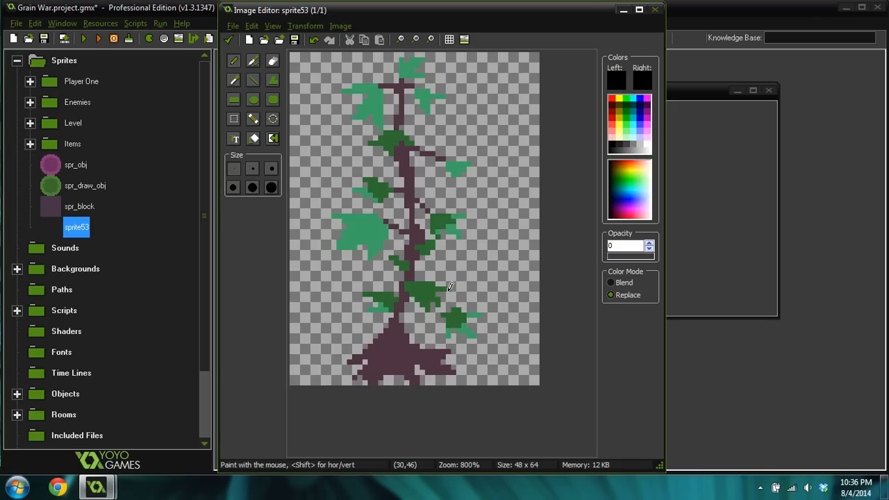
{"action": "left_click", "coordinate": [425, 291], "text": "ctrl"}
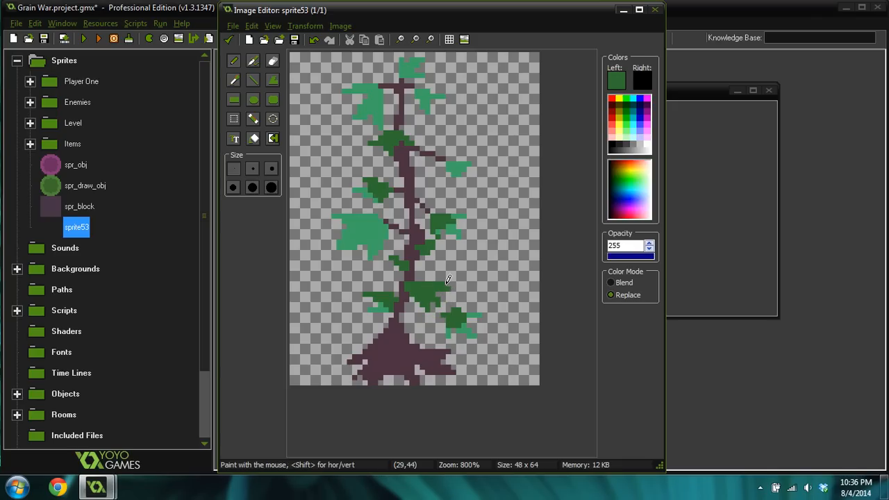
- Widen the lower left leaf outward to a point in dark green, and extend the tips beneath it in bluish green
{"action": "left_click_drag", "start_coordinate": [443, 289], "coordinate": [443, 297]}
{"action": "mouse_move", "coordinate": [386, 285]}
{"action": "left_mouse_down"}
{"action": "mouse_move", "coordinate": [352, 286]}
{"action": "mouse_move", "coordinate": [378, 289]}
{"action": "left_mouse_up"}
{"action": "left_click", "coordinate": [383, 303], "text": "ctrl"}
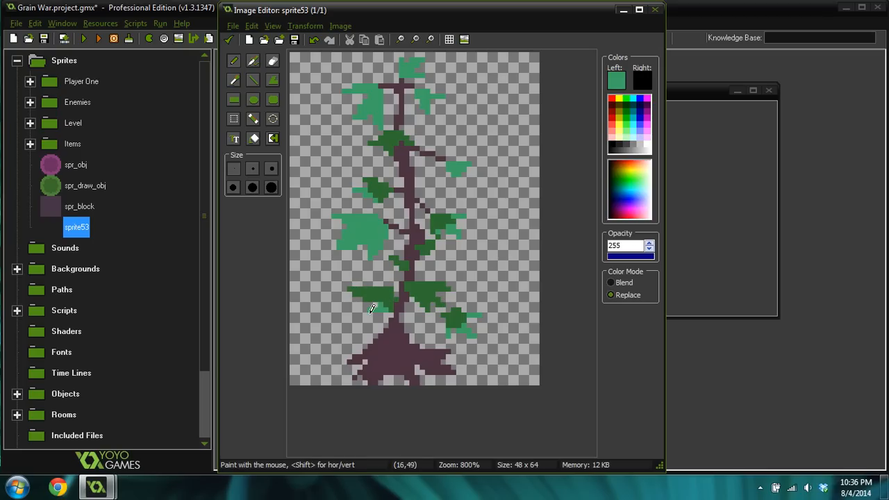
{"action": "mouse_move", "coordinate": [372, 308]}
{"action": "left_mouse_down"}
{"action": "mouse_move", "coordinate": [385, 306]}
{"action": "mouse_move", "coordinate": [371, 301]}
{"action": "left_mouse_up"}
{"action": "scroll", "coordinate": [405, 270], "scroll_direction": "down", "scroll_amount": 3}
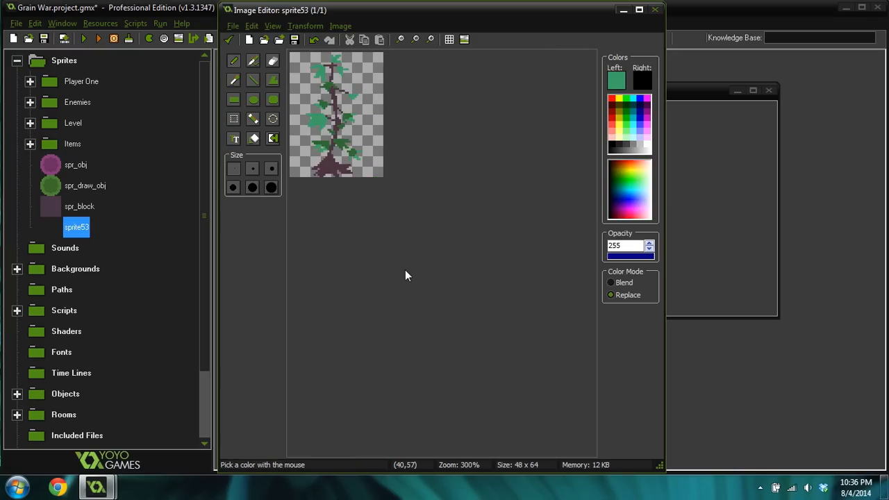
{"action": "scroll", "coordinate": [401, 267], "scroll_direction": "up", "scroll_amount": 4}
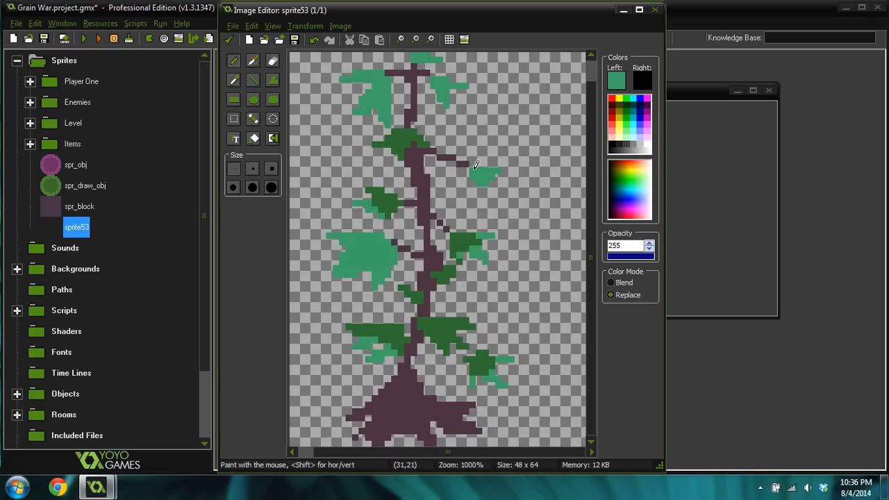
- Enlarge the leaf at the end of the upper right stalk into a broad, pointed leaf in bluish green
{"action": "mouse_move", "coordinate": [463, 163]}
{"action": "left_mouse_down"}
{"action": "mouse_move", "coordinate": [487, 204]}
{"action": "mouse_move", "coordinate": [502, 181]}
{"action": "mouse_move", "coordinate": [496, 152]}
{"action": "mouse_move", "coordinate": [486, 156]}
{"action": "left_mouse_up"}
{"action": "scroll", "coordinate": [486, 190], "scroll_direction": "down", "scroll_amount": 3, "text": "ctrl"}
{"action": "scroll", "coordinate": [414, 177], "scroll_direction": "up", "scroll_amount": 3, "text": "ctrl"}
{"action": "scroll", "coordinate": [449, 161], "scroll_direction": "down", "scroll_amount": 4, "text": "ctrl"}
{"action": "scroll", "coordinate": [420, 173], "scroll_direction": "up", "scroll_amount": 4, "text": "ctrl"}
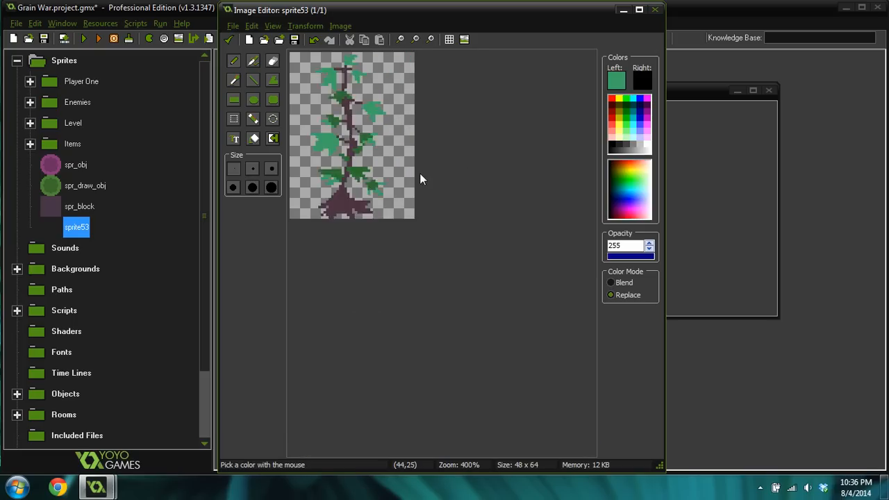
{"action": "scroll", "coordinate": [437, 165], "scroll_direction": "up", "scroll_amount": 1, "text": "ctrl"}
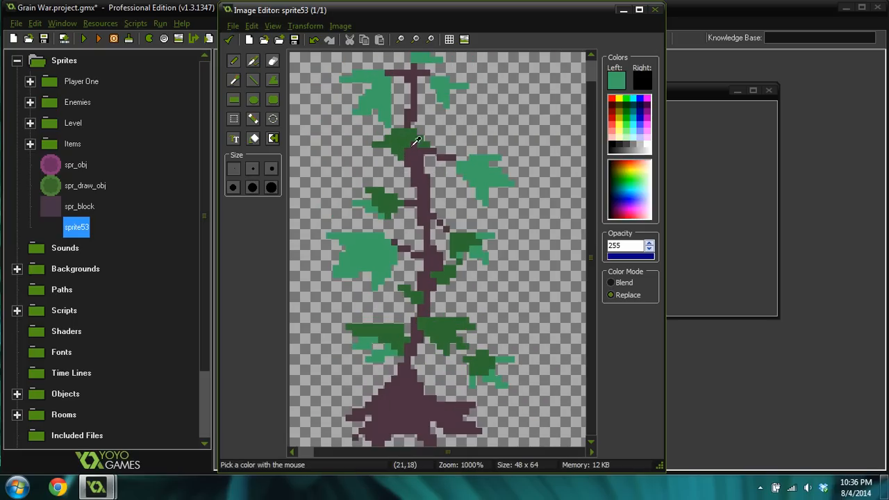
- Draw small dark green leaves beside the stem: one below the top right leaf and one on each side under the bend
{"action": "left_click", "coordinate": [431, 189], "text": "ctrl"}
{"action": "mouse_move", "coordinate": [436, 189]}
{"action": "left_mouse_down"}
{"action": "mouse_move", "coordinate": [443, 194]}
{"action": "mouse_move", "coordinate": [441, 175]}
{"action": "left_mouse_up"}
{"action": "mouse_move", "coordinate": [422, 79]}
{"action": "left_mouse_down"}
{"action": "mouse_move", "coordinate": [413, 97]}
{"action": "mouse_move", "coordinate": [424, 88]}
{"action": "left_mouse_up"}
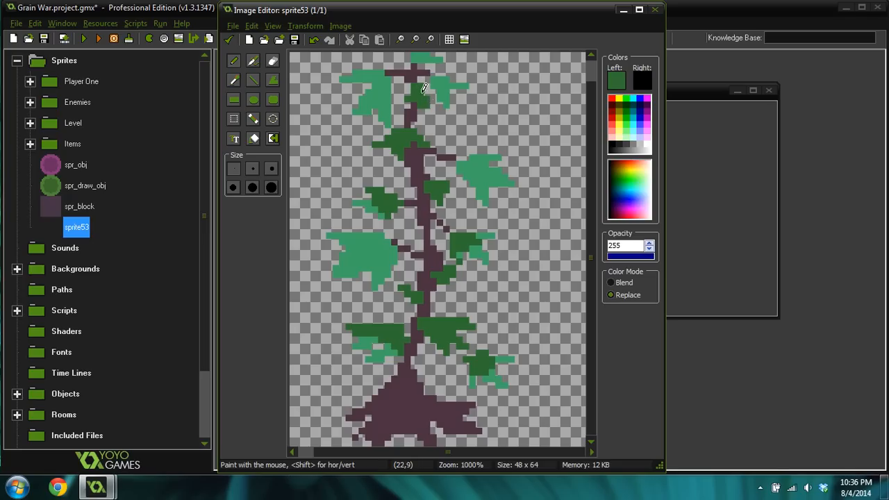
{"action": "left_click_drag", "start_coordinate": [411, 172], "coordinate": [379, 170]}
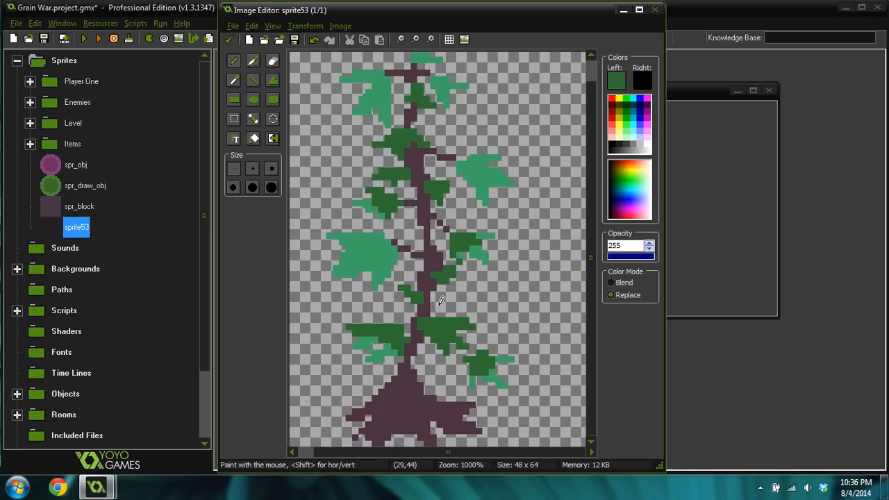
- Extend the small leaf left of the lower stem in dark green, and add dark green leaves opposite it and above the left roots
{"action": "left_click_drag", "start_coordinate": [415, 298], "coordinate": [399, 296]}
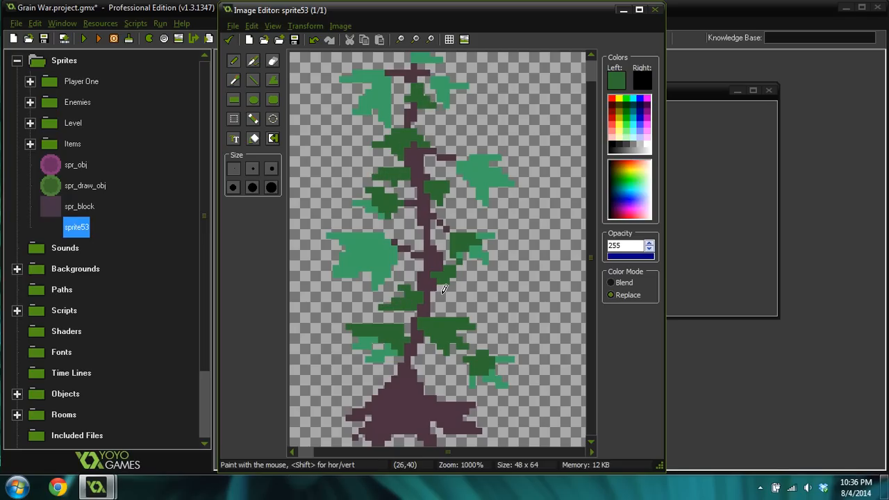
{"action": "mouse_move", "coordinate": [403, 367]}
{"action": "left_mouse_down"}
{"action": "mouse_move", "coordinate": [385, 380]}
{"action": "mouse_move", "coordinate": [359, 373]}
{"action": "mouse_move", "coordinate": [402, 380]}
{"action": "left_mouse_up"}
{"action": "key", "text": "ctrl+z"}
{"action": "scroll", "coordinate": [472, 350], "scroll_direction": "down", "scroll_amount": 6, "text": "ctrl"}
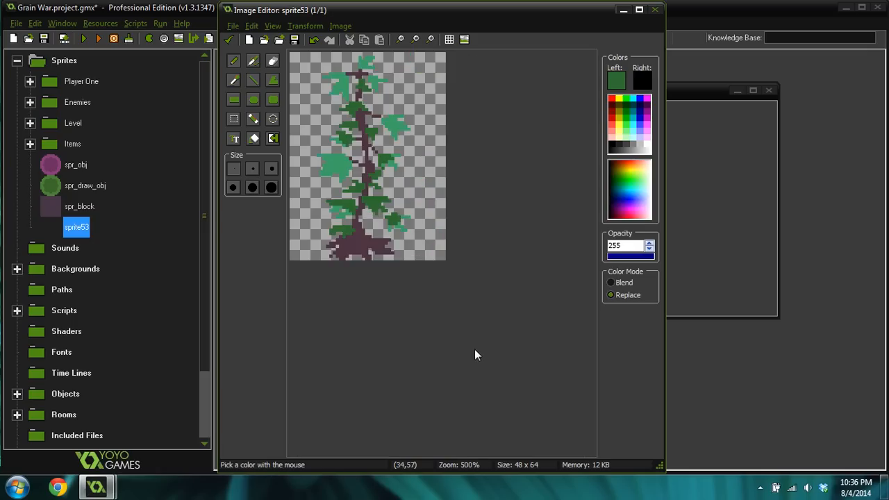
{"action": "scroll", "coordinate": [425, 333], "scroll_direction": "up", "scroll_amount": 6, "text": "ctrl"}
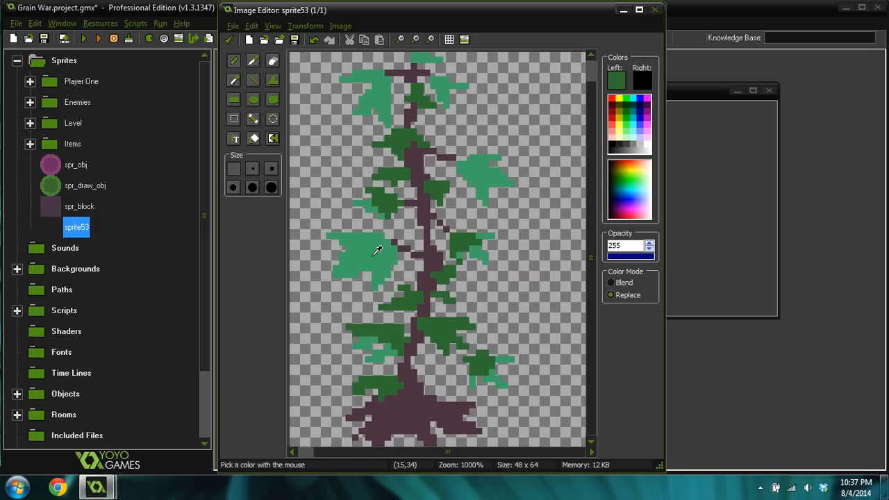
- Shade the lower edge of the large mid-height left leaf in dark green, and trim the shading with bluish green
{"action": "mouse_move", "coordinate": [402, 248]}
{"action": "left_mouse_down"}
{"action": "mouse_move", "coordinate": [376, 281]}
{"action": "mouse_move", "coordinate": [390, 261]}
{"action": "mouse_move", "coordinate": [333, 277]}
{"action": "left_mouse_up"}
{"action": "scroll", "coordinate": [466, 276], "scroll_direction": "down", "scroll_amount": 7, "text": "ctrl"}
{"action": "scroll", "coordinate": [451, 284], "scroll_direction": "up", "scroll_amount": 7, "text": "ctrl"}
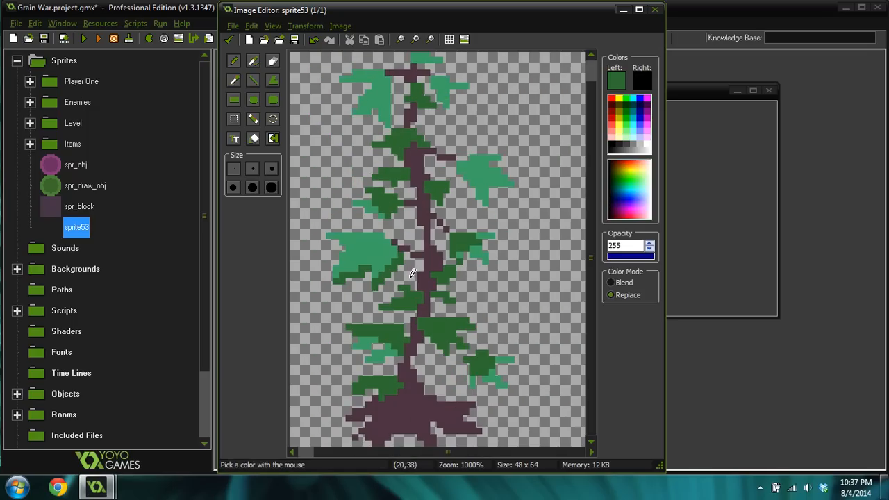
{"action": "left_click", "coordinate": [365, 259]}
{"action": "left_click_drag", "start_coordinate": [351, 268], "coordinate": [344, 268]}
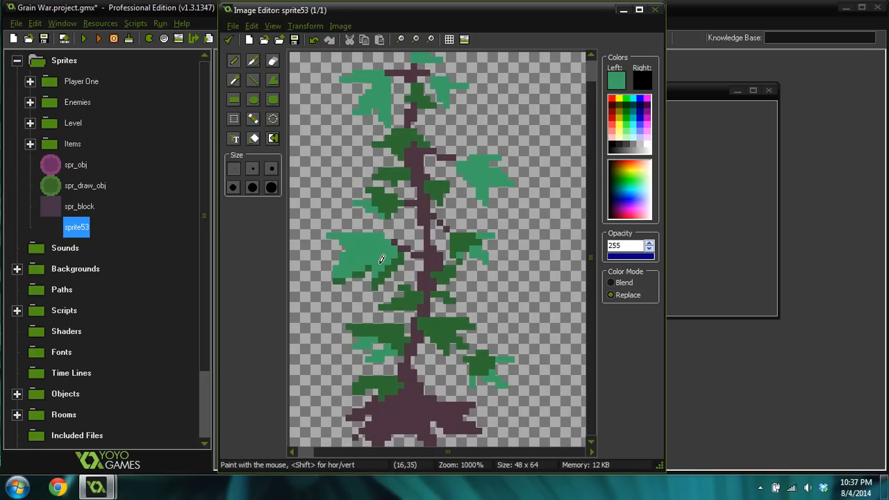
{"action": "scroll", "coordinate": [436, 267], "scroll_direction": "down", "scroll_amount": 5, "text": "ctrl"}
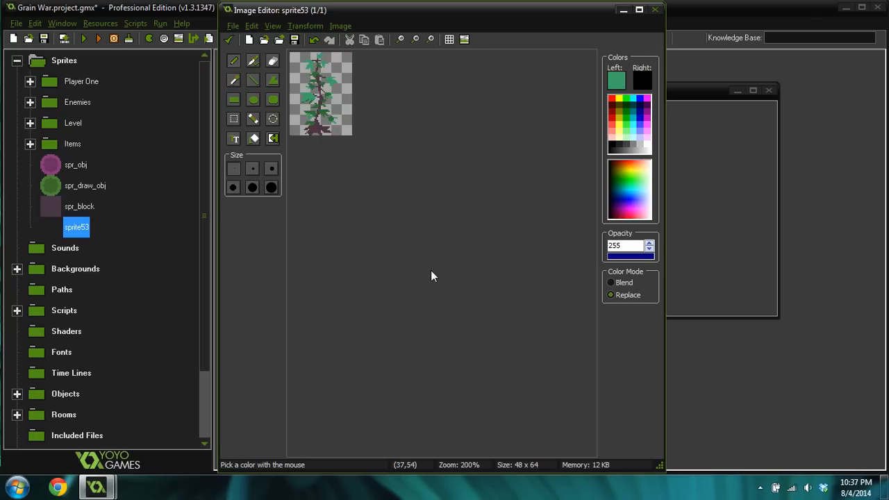
{"action": "scroll", "coordinate": [431, 276], "scroll_direction": "up", "scroll_amount": 5, "text": "ctrl"}
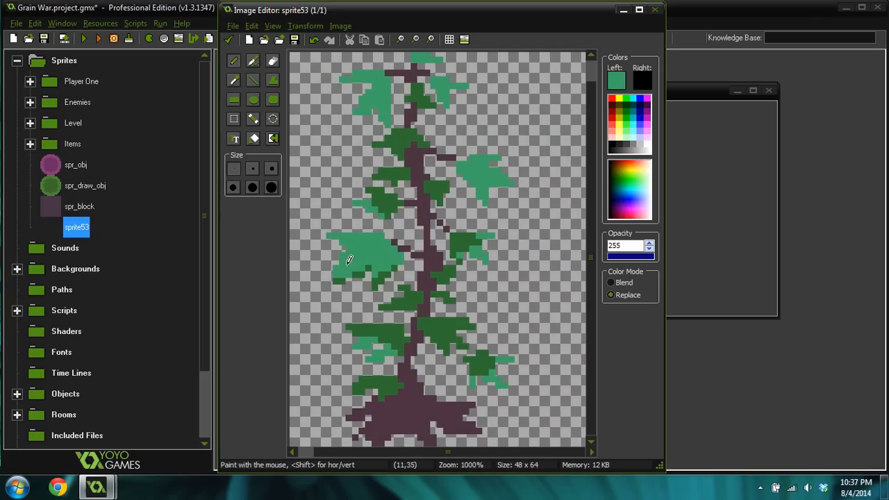
{"action": "left_click", "coordinate": [335, 280]}
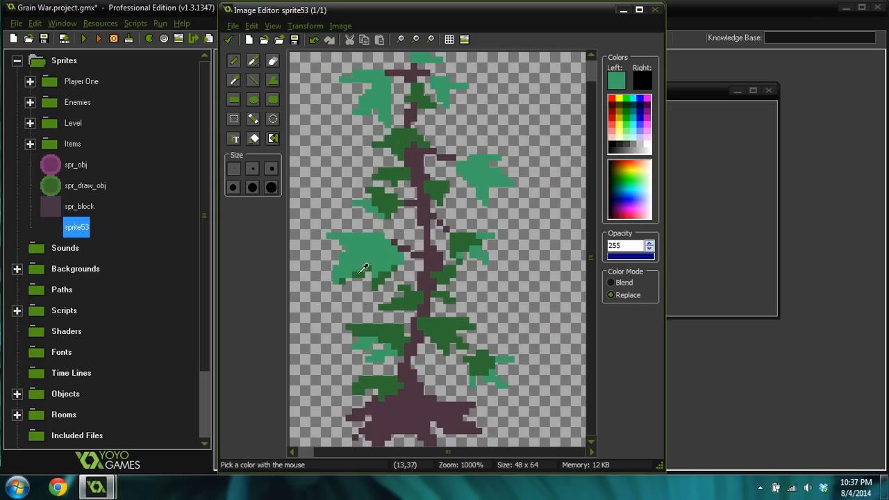
- Shade the inner edge of the upper right leaf dark green, and recolour the outer tips of the lower right leaf bluish green
{"action": "left_click", "coordinate": [362, 272], "text": "ctrl"}
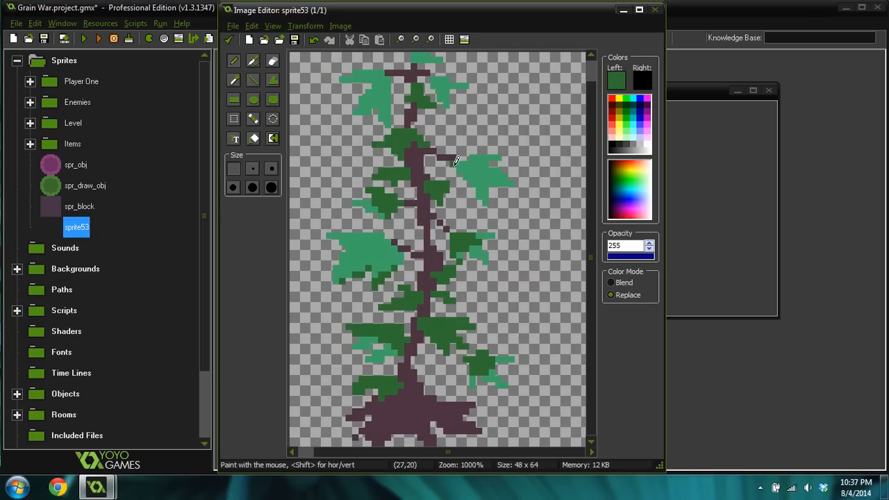
{"action": "left_click_drag", "start_coordinate": [455, 161], "coordinate": [466, 174]}
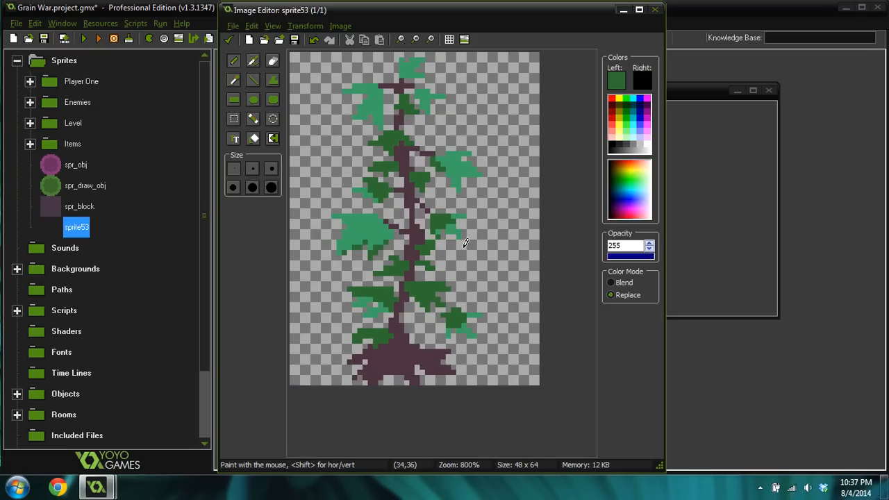
{"action": "left_click", "coordinate": [369, 350], "text": "ctrl"}
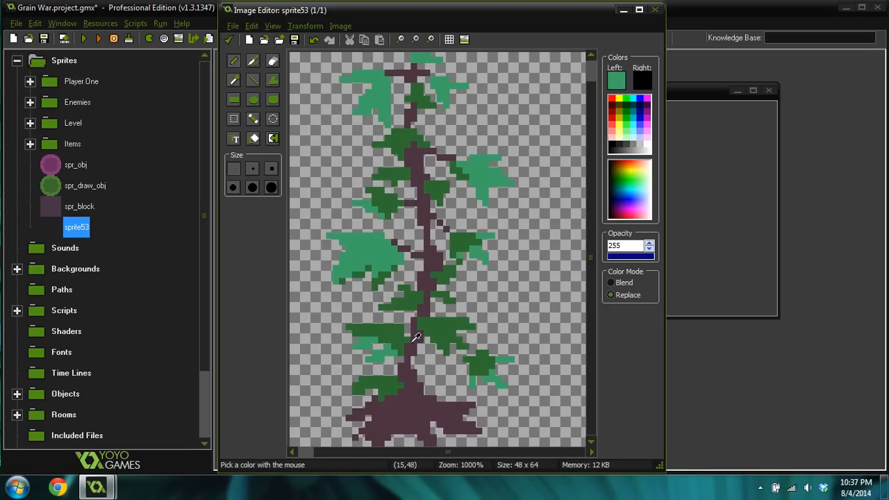
{"action": "mouse_move", "coordinate": [442, 342]}
{"action": "left_mouse_down"}
{"action": "mouse_move", "coordinate": [456, 332]}
{"action": "mouse_move", "coordinate": [465, 340]}
{"action": "mouse_move", "coordinate": [467, 316]}
{"action": "left_mouse_up"}
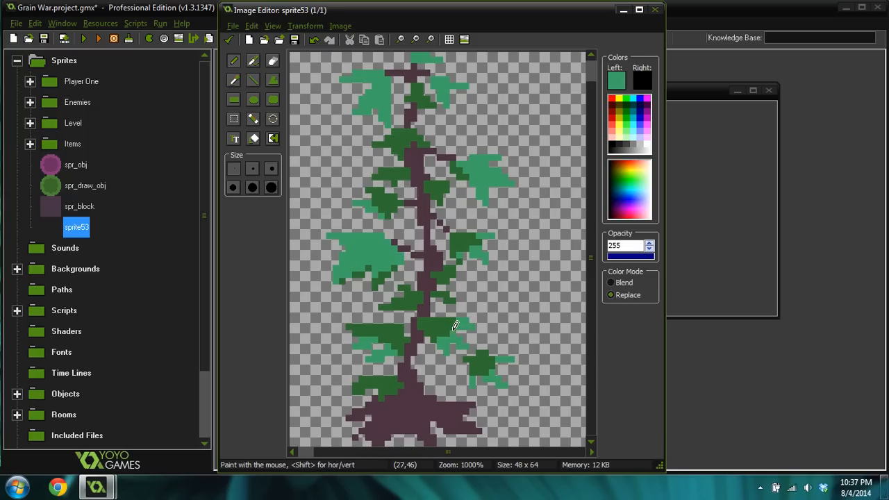
{"action": "scroll", "coordinate": [525, 308], "scroll_direction": "down", "scroll_amount": 4, "text": "ctrl"}
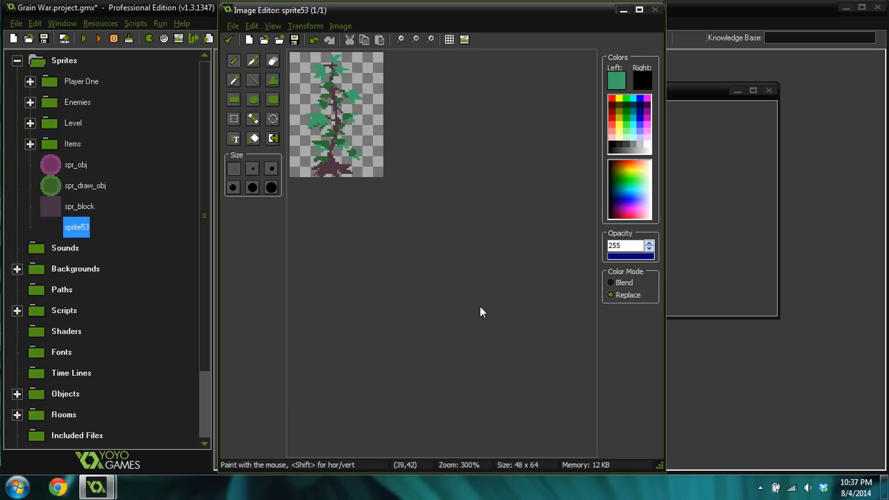
{"action": "scroll", "coordinate": [480, 306], "scroll_direction": "up", "scroll_amount": 2, "text": "ctrl"}
{"action": "scroll", "coordinate": [480, 307], "scroll_direction": "down", "scroll_amount": 2, "text": "ctrl"}
{"action": "scroll", "coordinate": [478, 308], "scroll_direction": "up", "scroll_amount": 2, "text": "ctrl"}
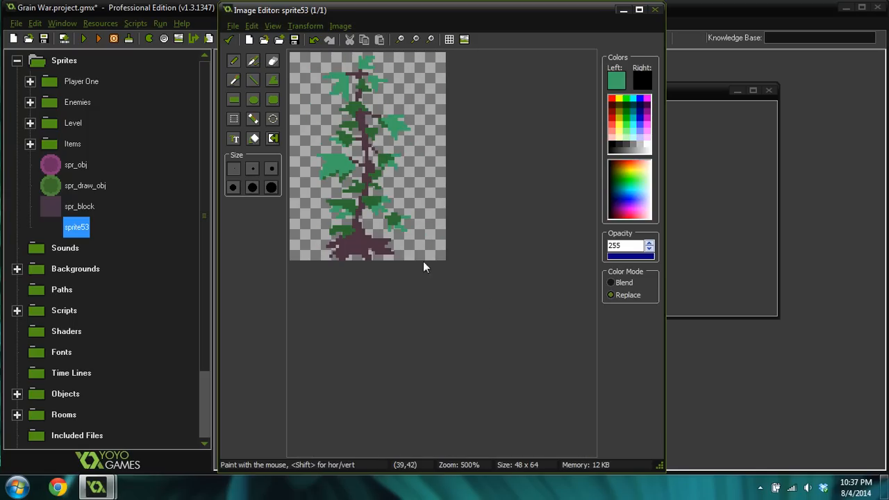
- Apply the drawing to the sprite and reopen the frame image 0 for editing
{"action": "left_click", "coordinate": [228, 40]}
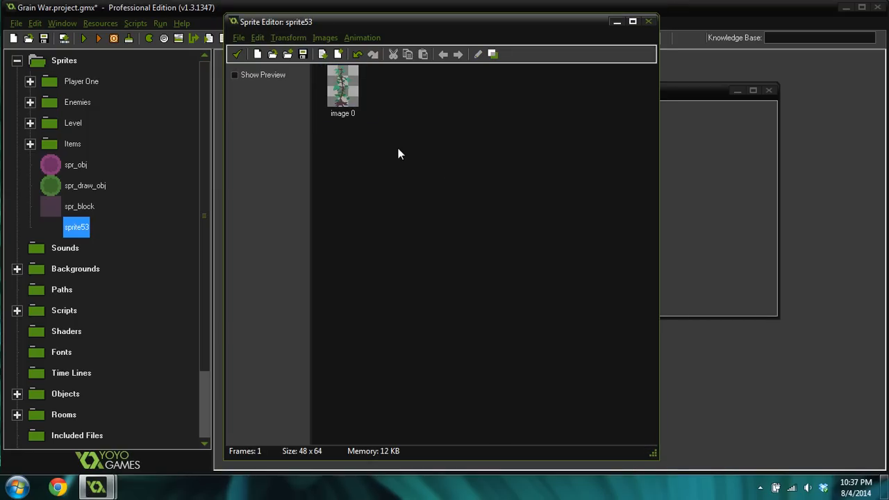
{"action": "left_click", "coordinate": [349, 102]}
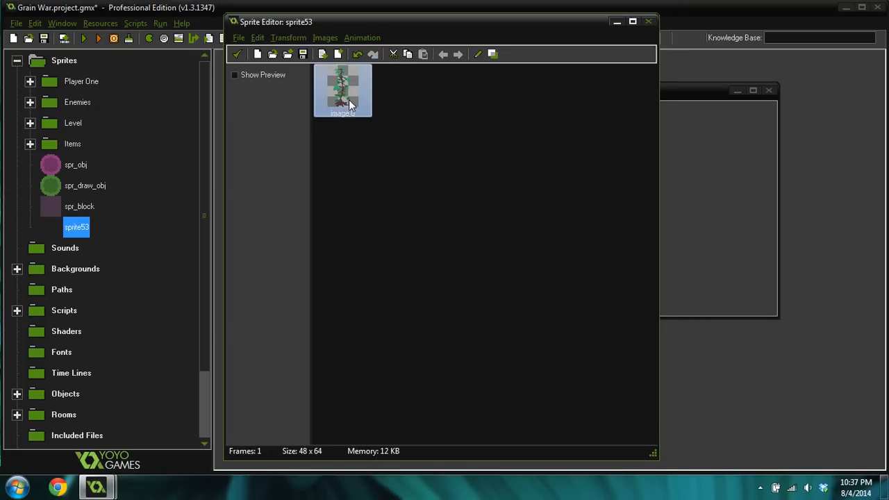
{"action": "double_click", "coordinate": [348, 101]}
{"action": "scroll", "coordinate": [448, 174], "scroll_direction": "up", "scroll_amount": 1, "text": "ctrl"}
{"action": "scroll", "coordinate": [438, 186], "scroll_direction": "down", "scroll_amount": 4, "text": "ctrl"}
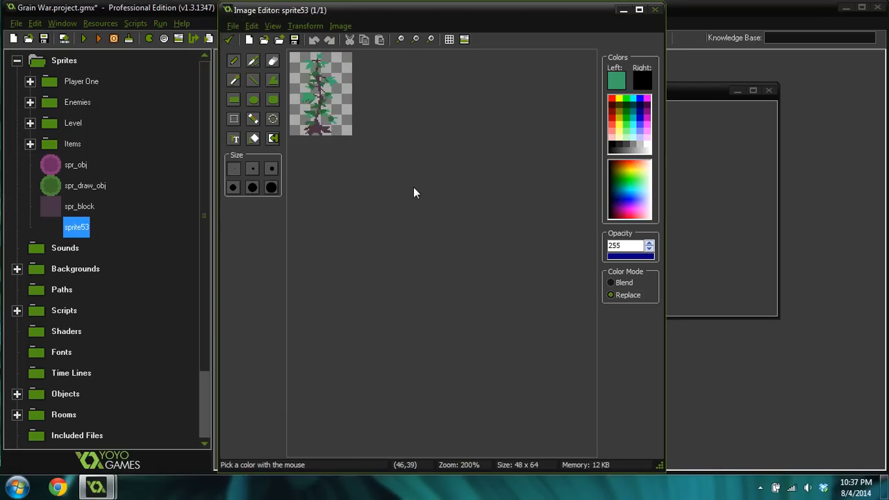
{"action": "scroll", "coordinate": [413, 187], "scroll_direction": "up", "scroll_amount": 3, "text": "ctrl"}
- Pick the stem colour and darken it to a greyish purple with red 58, green 49 and blue 64
{"action": "left_click", "coordinate": [372, 269], "text": "ctrl"}
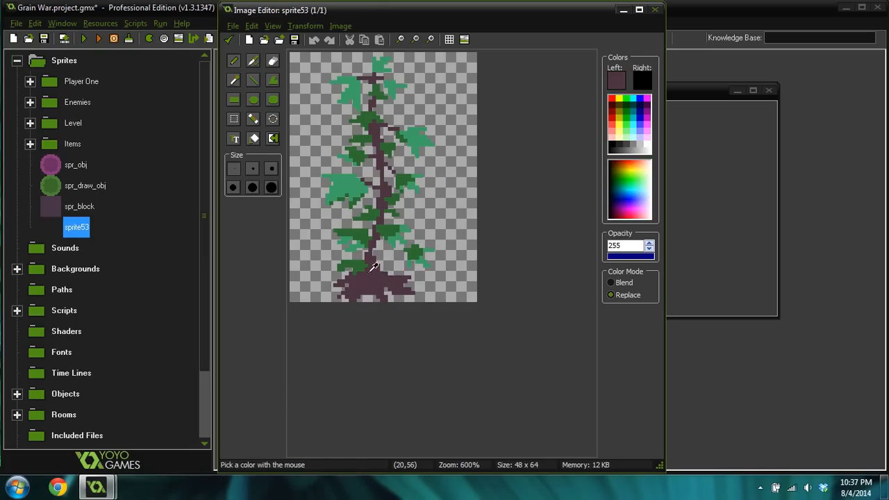
{"action": "left_click", "coordinate": [616, 80]}
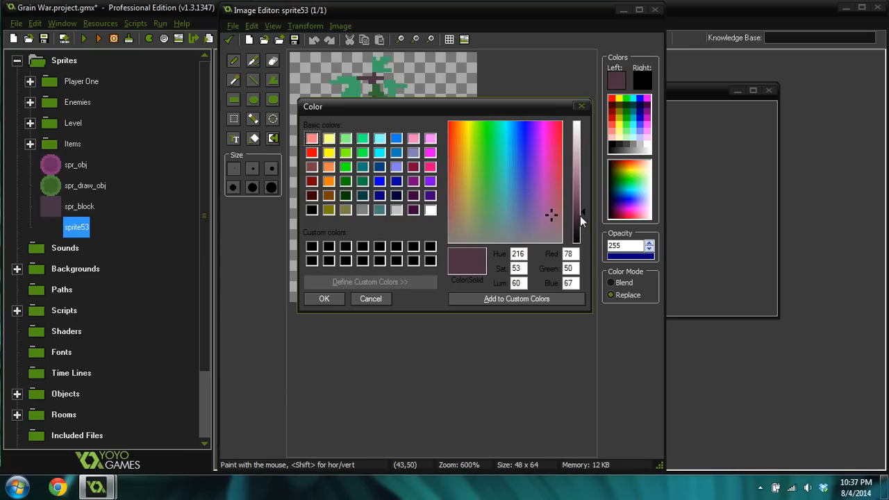
{"action": "left_click", "coordinate": [580, 216]}
{"action": "left_click_drag", "start_coordinate": [550, 218], "coordinate": [540, 221]}
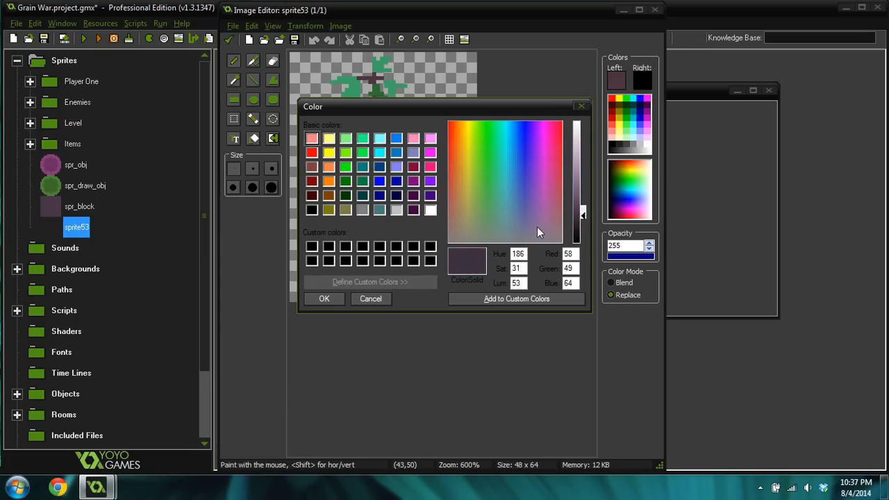
{"action": "left_click", "coordinate": [324, 300]}
{"action": "scroll", "coordinate": [418, 330], "scroll_direction": "up", "scroll_amount": 2}
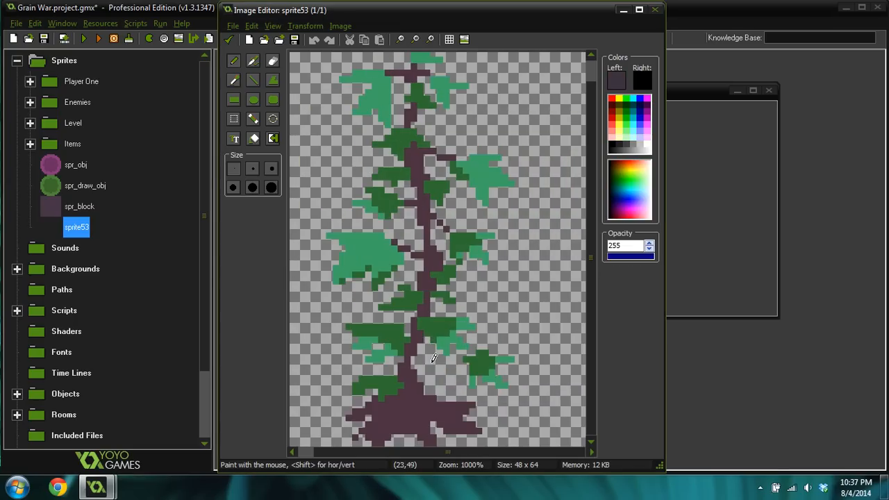
- Shade the roots, parts of the stem and several stalks with the dark greyish purple
{"action": "left_click", "coordinate": [403, 391]}
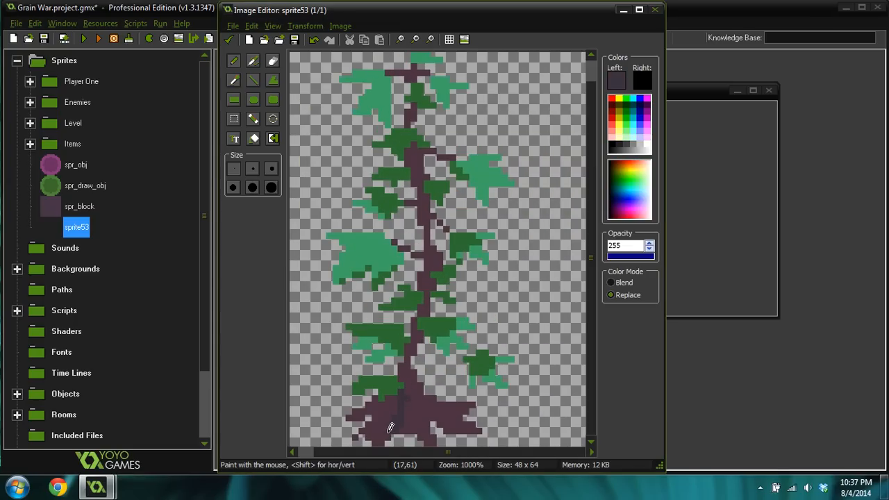
{"action": "mouse_move", "coordinate": [390, 428]}
{"action": "left_mouse_down"}
{"action": "mouse_move", "coordinate": [379, 436]}
{"action": "mouse_move", "coordinate": [409, 412]}
{"action": "mouse_move", "coordinate": [365, 412]}
{"action": "left_mouse_up"}
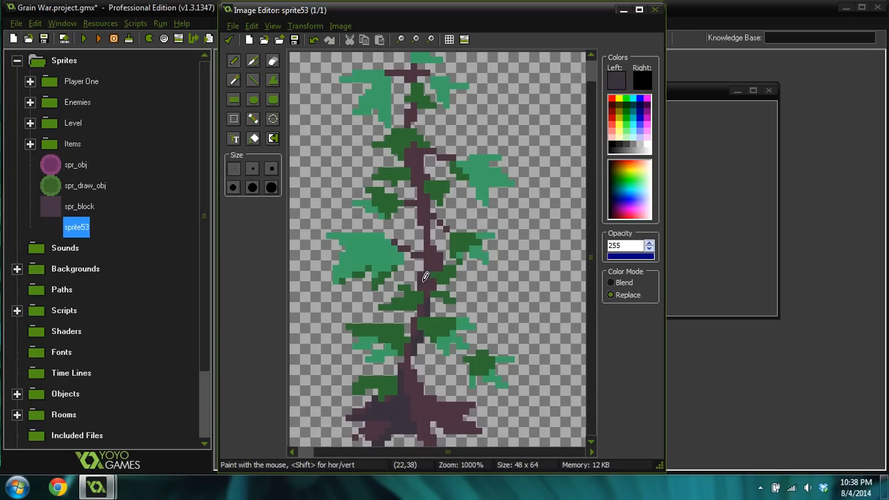
{"action": "left_click_drag", "start_coordinate": [424, 278], "coordinate": [424, 284]}
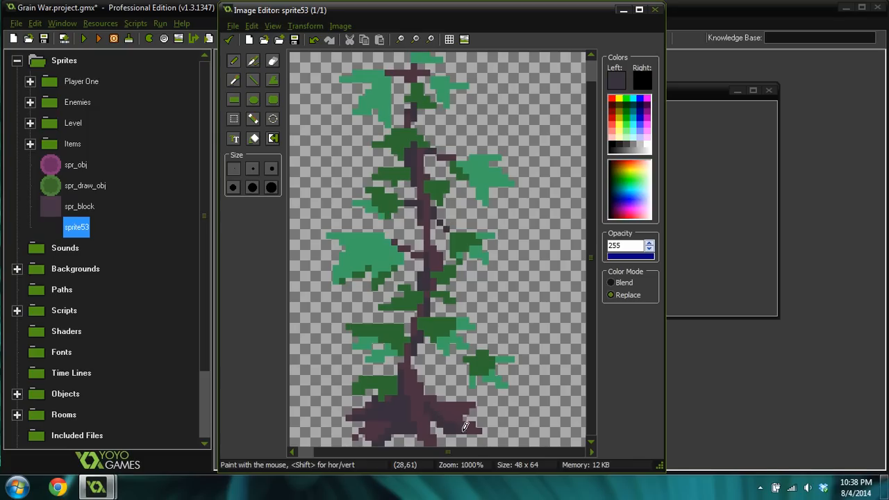
{"action": "scroll", "coordinate": [476, 339], "scroll_direction": "down", "scroll_amount": 5, "text": "ctrl"}
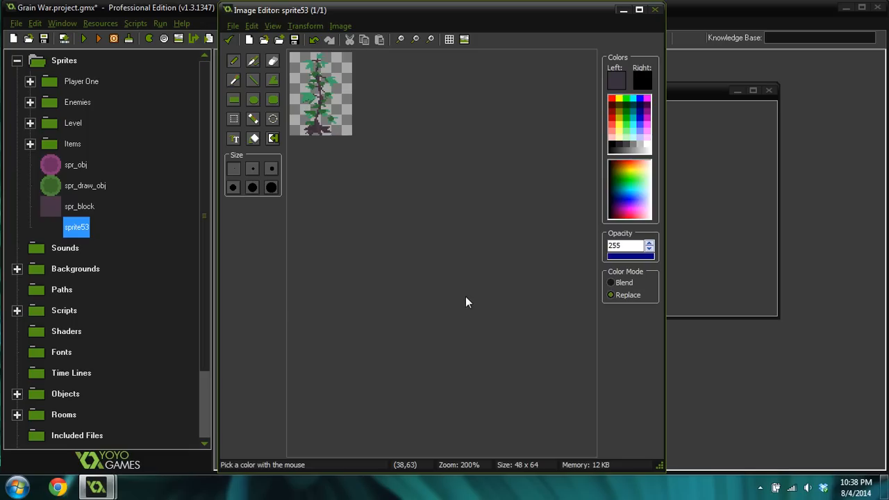
{"action": "scroll", "coordinate": [446, 292], "scroll_direction": "up", "scroll_amount": 2, "text": "ctrl"}
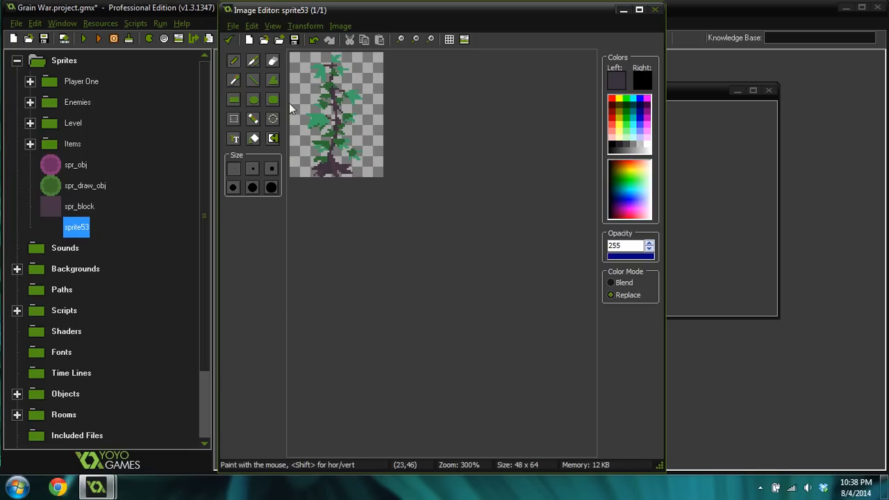
- Apply the shaded image to the sprite and confirm the properties of spr_vine
{"action": "left_click", "coordinate": [229, 39]}
{"action": "left_click", "coordinate": [236, 54]}
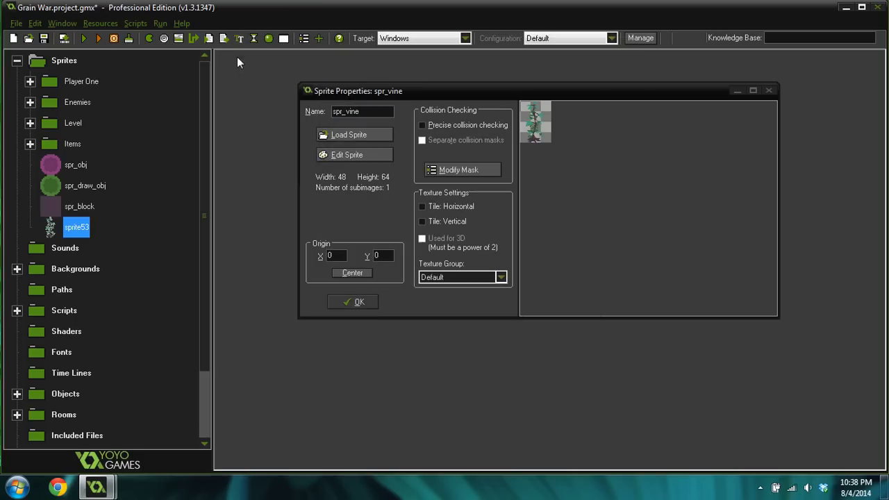
{"action": "left_click", "coordinate": [357, 301]}
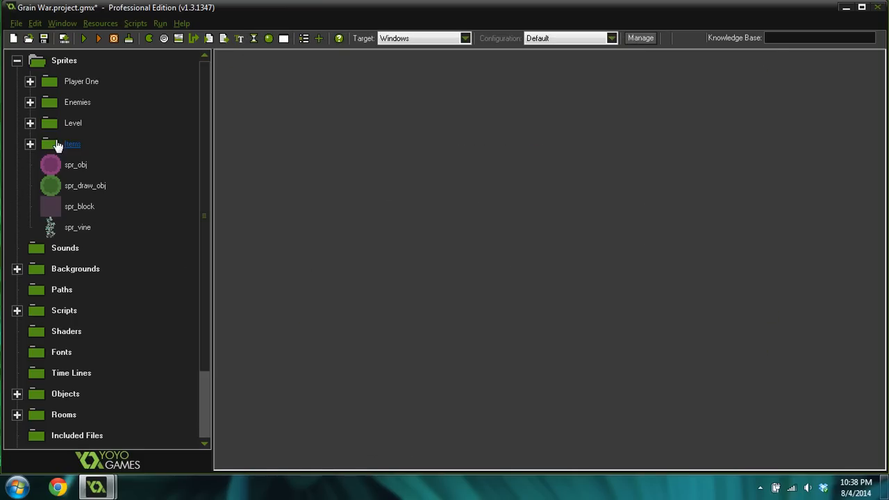
- Duplicate the object obj_blue_plant in the project's Objects group
{"action": "scroll", "coordinate": [199, 181], "scroll_direction": "down", "scroll_amount": 2}
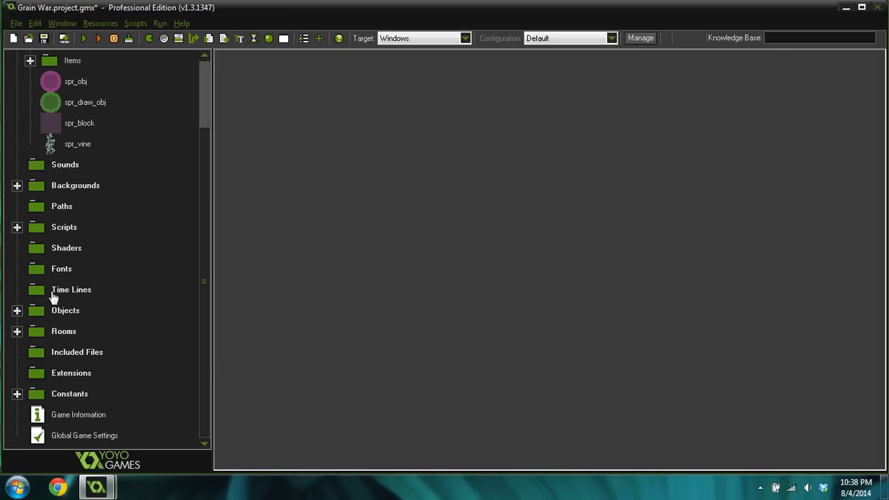
{"action": "left_click", "coordinate": [17, 310]}
{"action": "left_click_drag", "start_coordinate": [207, 253], "coordinate": [209, 314]}
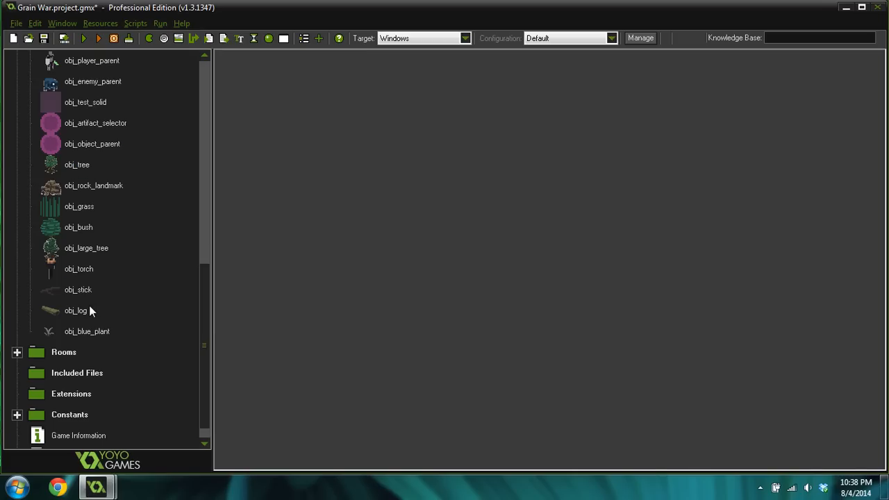
{"action": "left_click", "coordinate": [89, 333]}
{"action": "right_click", "coordinate": [89, 334]}
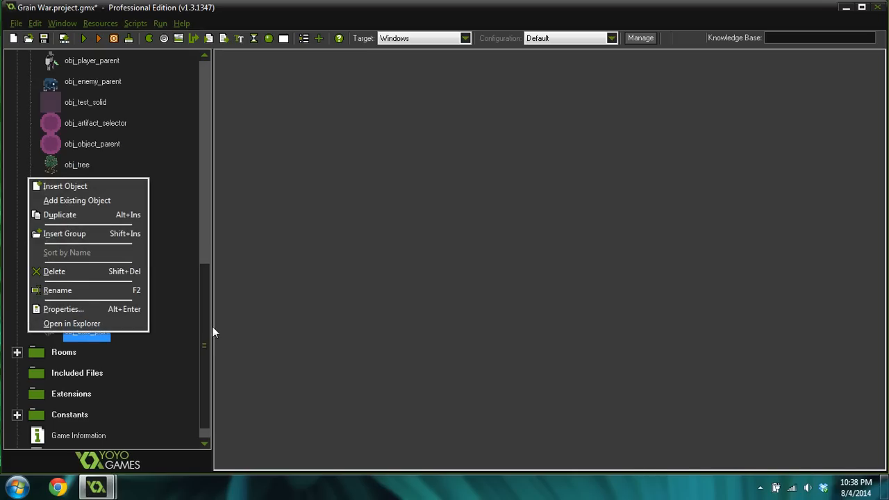
{"action": "left_click", "coordinate": [207, 328]}
{"action": "scroll", "coordinate": [204, 319], "scroll_direction": "down", "scroll_amount": 1}
{"action": "right_click", "coordinate": [82, 316]}
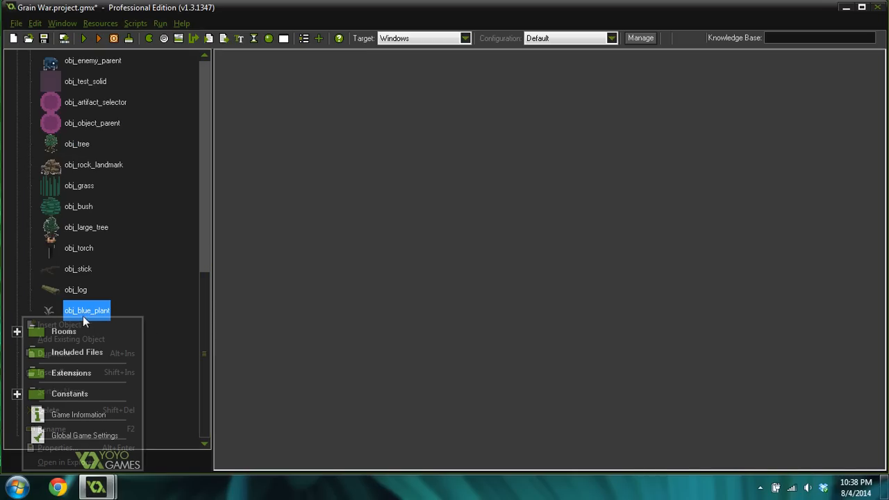
{"action": "left_click", "coordinate": [83, 355]}
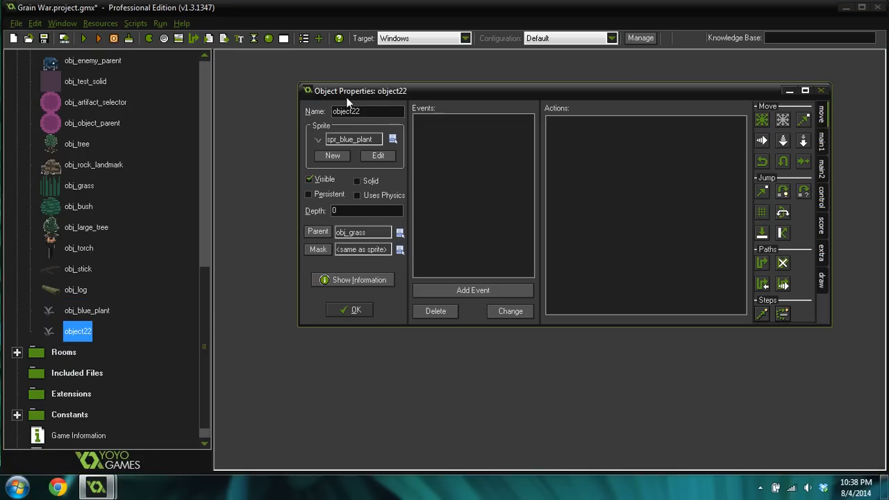
- Name the duplicated object obj_vine_plant, assign it the sprite spr_vine and confirm its properties
{"action": "left_click_drag", "start_coordinate": [375, 113], "coordinate": [274, 111]}
{"action": "type", "text": "ojb_"}
{"action": "key", "text": "BackSpace"}
{"action": "key", "text": "BackSpace"}
{"action": "key", "text": "BackSpace"}
{"action": "type", "text": "bj_"}
{"action": "type", "text": "fine"}
{"action": "key", "text": "BackSpace"}
{"action": "key", "text": "BackSpace"}
{"action": "key", "text": "BackSpace"}
{"action": "key", "text": "BackSpace"}
{"action": "type", "text": "vine_plant"}
{"action": "left_click", "coordinate": [351, 135]}
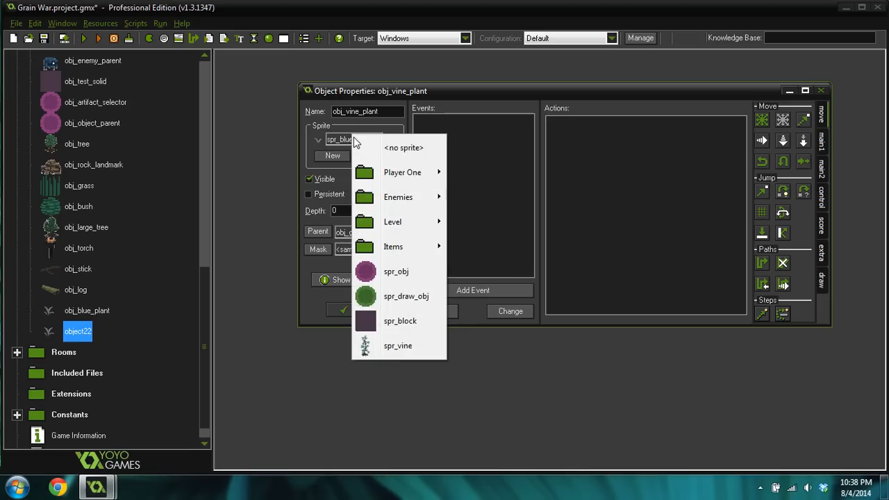
{"action": "left_click", "coordinate": [398, 345]}
{"action": "left_click", "coordinate": [360, 311]}
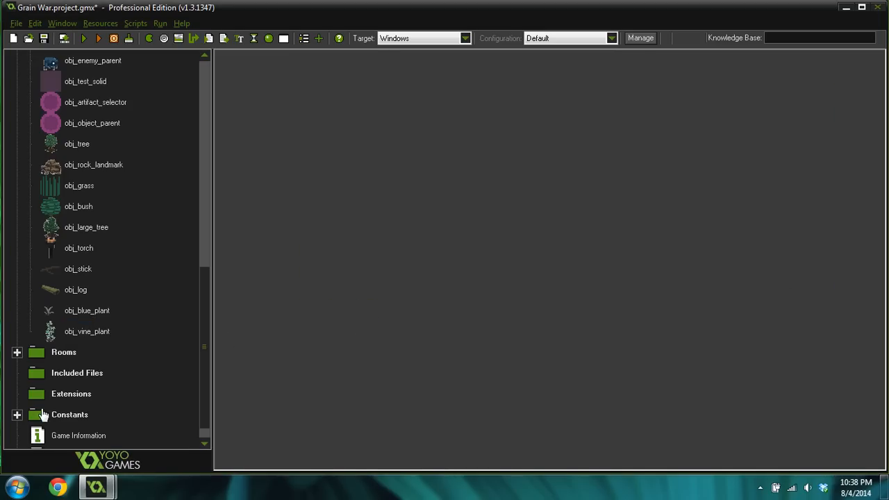
- Open the room rm_test and select obj_vine_plant as the object to add
{"action": "left_click", "coordinate": [18, 353]}
{"action": "left_click", "coordinate": [82, 375]}
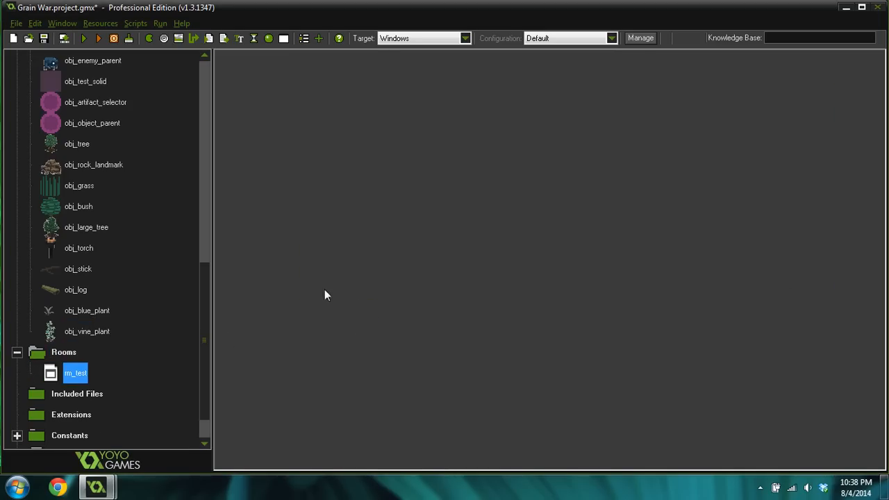
{"action": "double_click", "coordinate": [57, 373]}
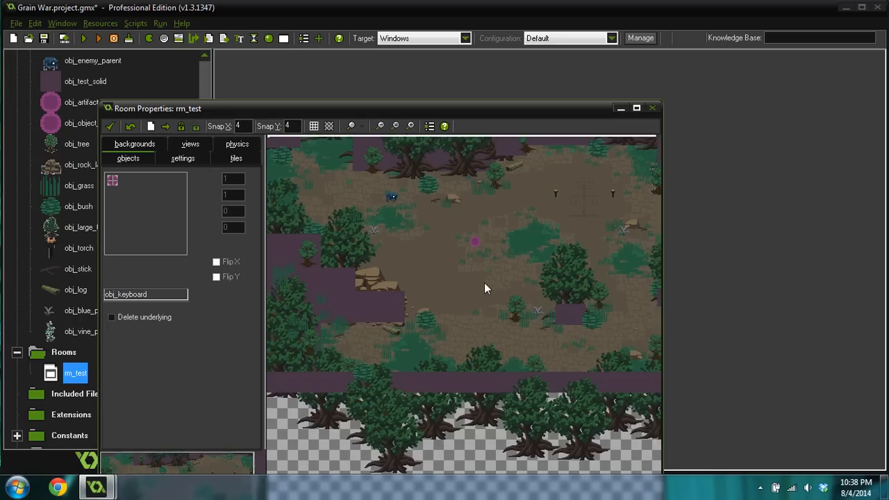
{"action": "scroll", "coordinate": [491, 286], "scroll_direction": "down", "scroll_amount": 3}
{"action": "scroll", "coordinate": [511, 264], "scroll_direction": "up", "scroll_amount": 4}
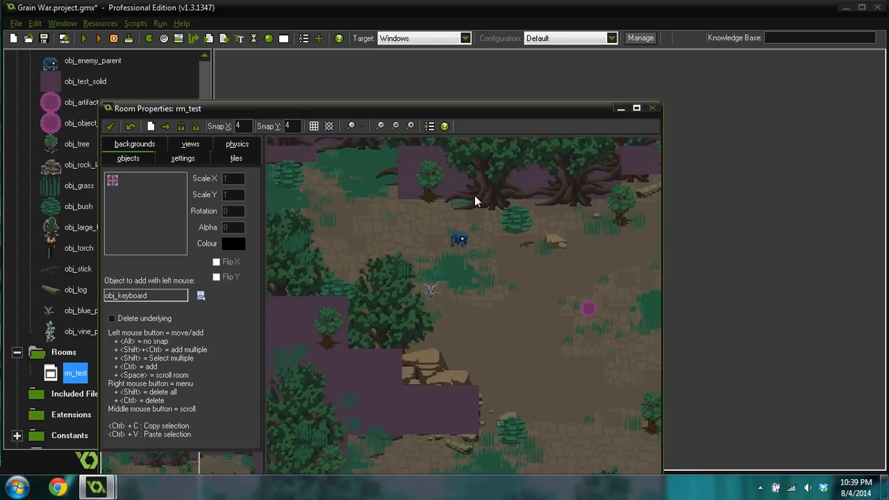
{"action": "scroll", "coordinate": [501, 253], "scroll_direction": "up", "scroll_amount": 1}
{"action": "scroll", "coordinate": [497, 255], "scroll_direction": "down", "scroll_amount": 1}
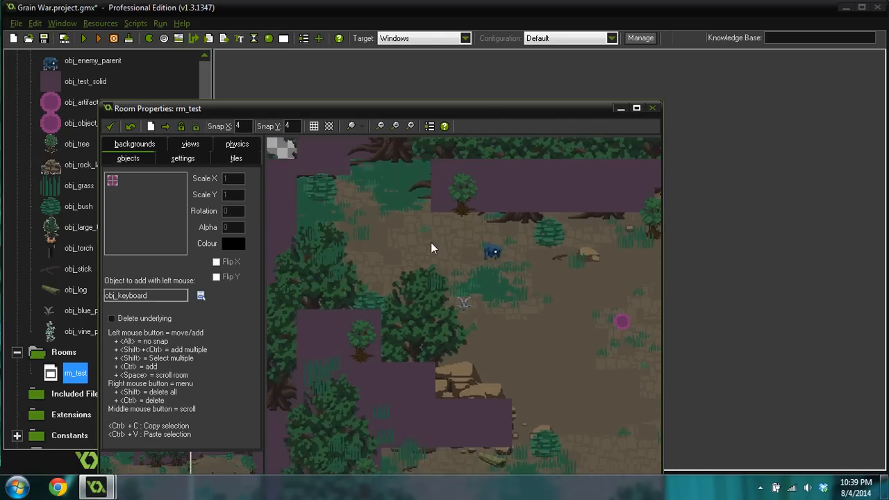
{"action": "middle_click_drag", "start_coordinate": [431, 242], "coordinate": [638, 333]}
{"action": "scroll", "coordinate": [470, 301], "scroll_direction": "down", "scroll_amount": 3}
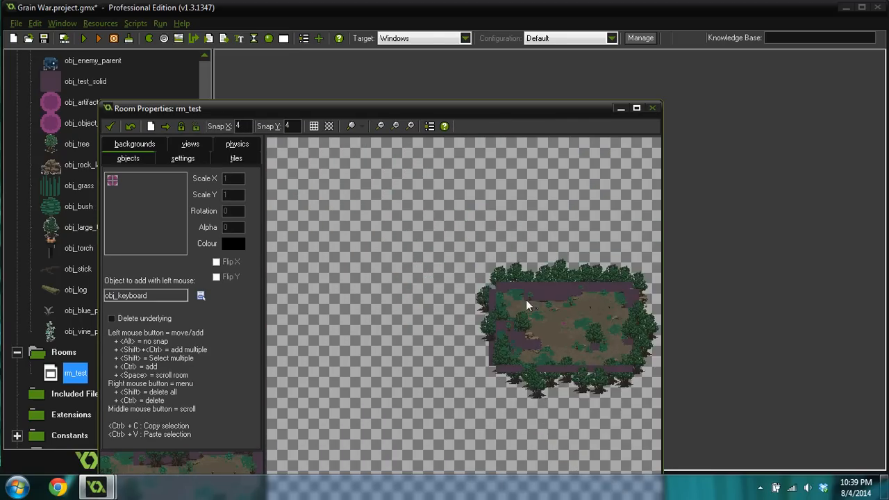
{"action": "scroll", "coordinate": [525, 299], "scroll_direction": "up", "scroll_amount": 4}
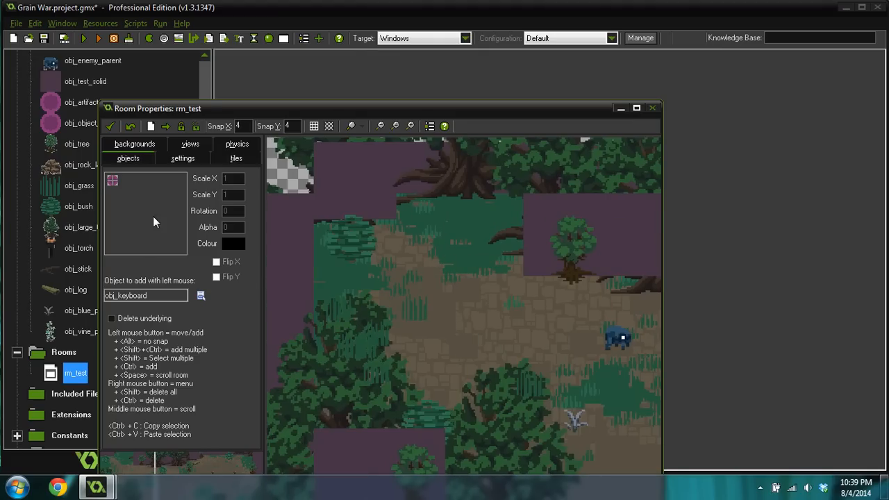
{"action": "left_click", "coordinate": [154, 221]}
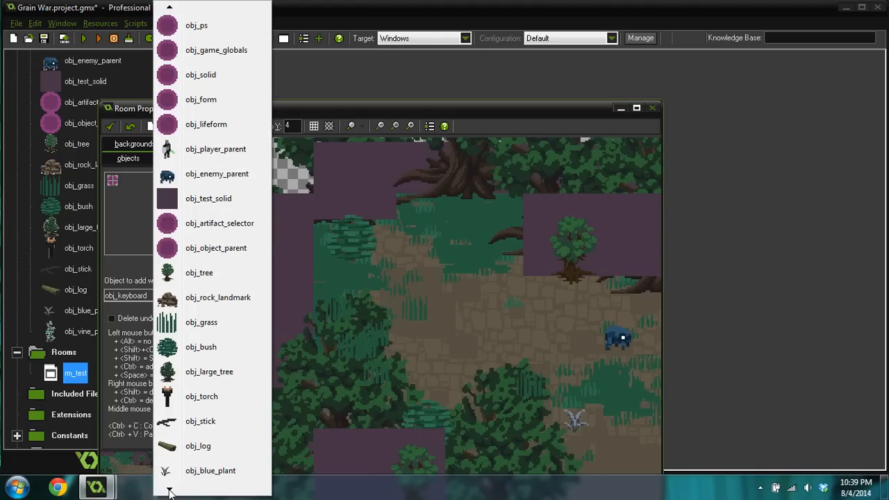
{"action": "left_click", "coordinate": [175, 469]}
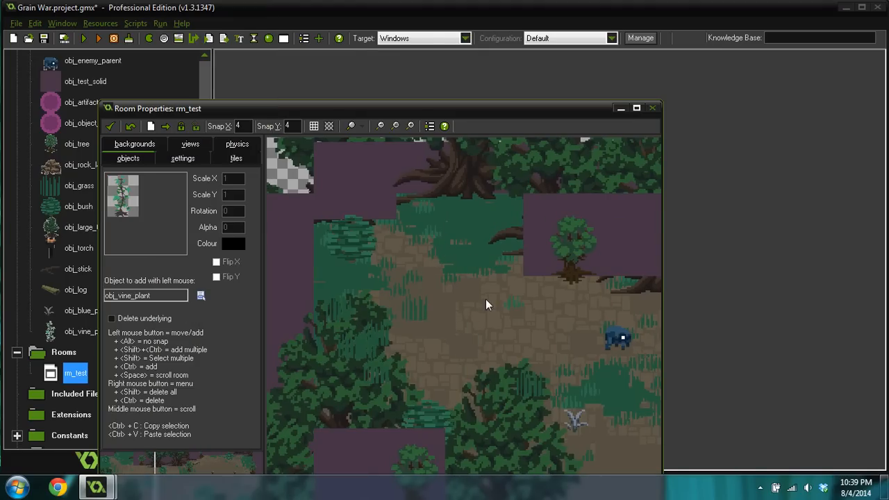
- Place a vine plant in the room on the open ground beside the tan rocks
{"action": "left_click_drag", "start_coordinate": [486, 298], "coordinate": [398, 355]}
{"action": "scroll", "coordinate": [559, 298], "scroll_direction": "down", "scroll_amount": 3}
{"action": "scroll", "coordinate": [628, 338], "scroll_direction": "down", "scroll_amount": 5}
{"action": "scroll", "coordinate": [597, 367], "scroll_direction": "up", "scroll_amount": 4}
{"action": "scroll", "coordinate": [586, 384], "scroll_direction": "up", "scroll_amount": 2}
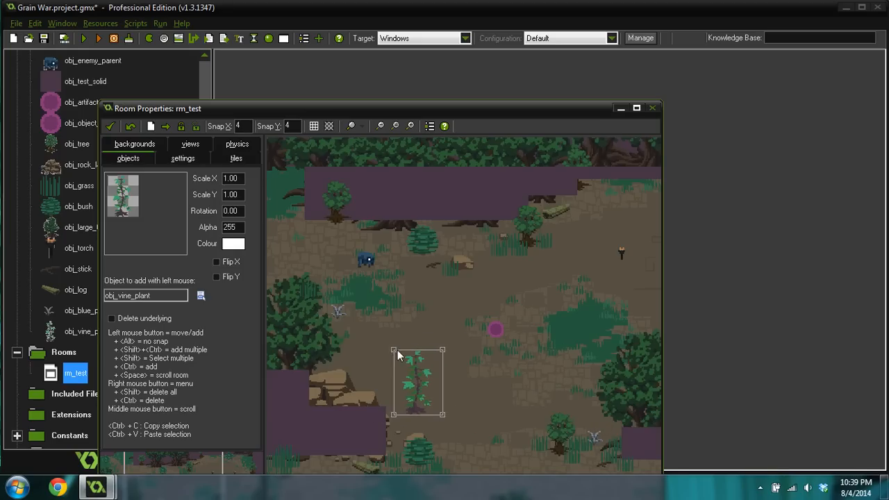
- Add one vine plant beside the torch and another in the room's lower-right clearing, and save the room changes
{"action": "left_click_drag", "start_coordinate": [495, 264], "coordinate": [571, 218]}
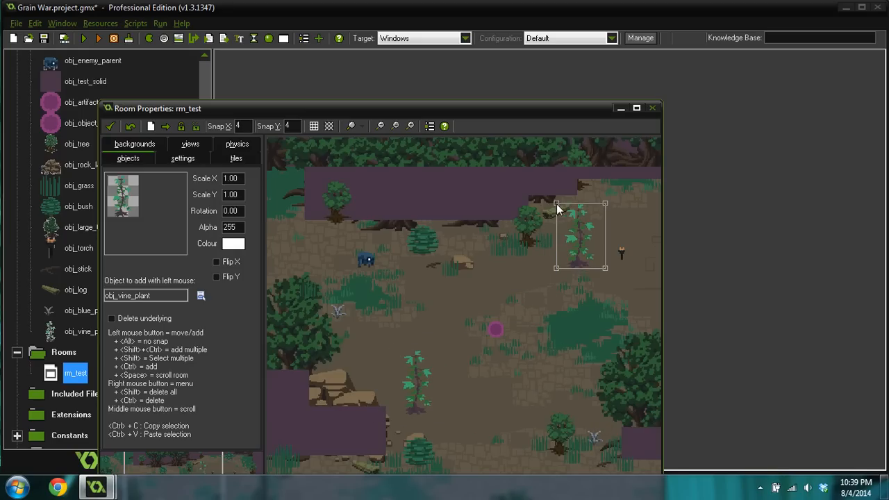
{"action": "scroll", "coordinate": [568, 403], "scroll_direction": "down", "scroll_amount": 3}
{"action": "scroll", "coordinate": [627, 429], "scroll_direction": "up", "scroll_amount": 3}
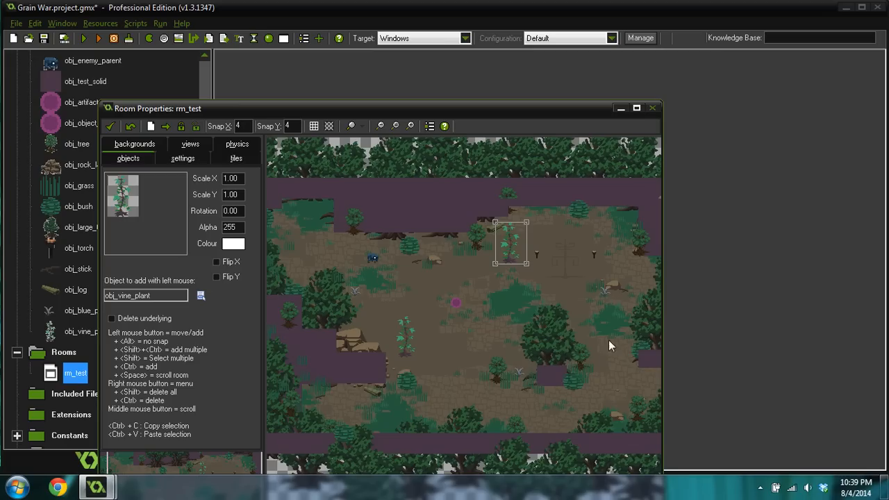
{"action": "left_click", "coordinate": [602, 378]}
{"action": "left_click_drag", "start_coordinate": [602, 378], "coordinate": [614, 374]}
{"action": "scroll", "coordinate": [465, 350], "scroll_direction": "down", "scroll_amount": 2}
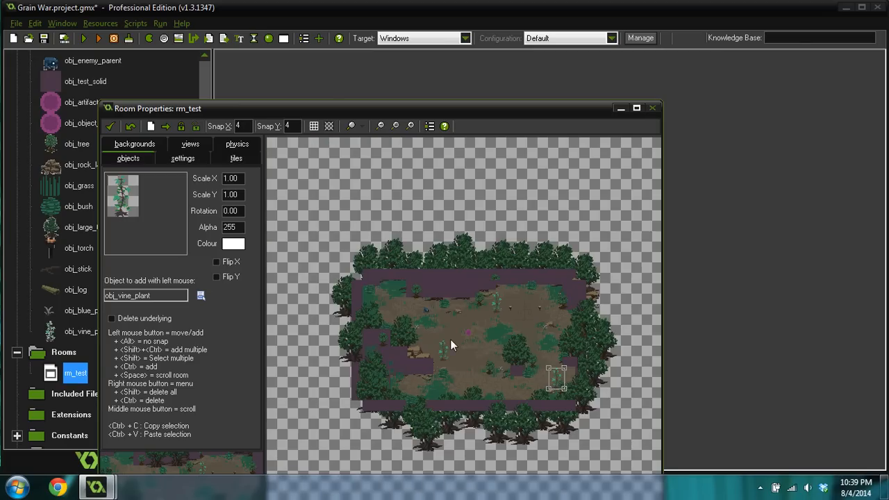
{"action": "scroll", "coordinate": [424, 269], "scroll_direction": "up", "scroll_amount": 2}
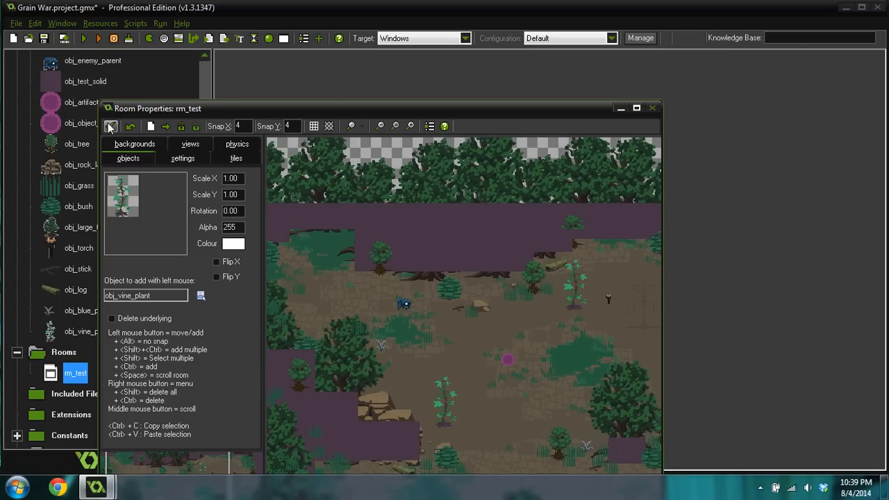
{"action": "left_click", "coordinate": [110, 125]}
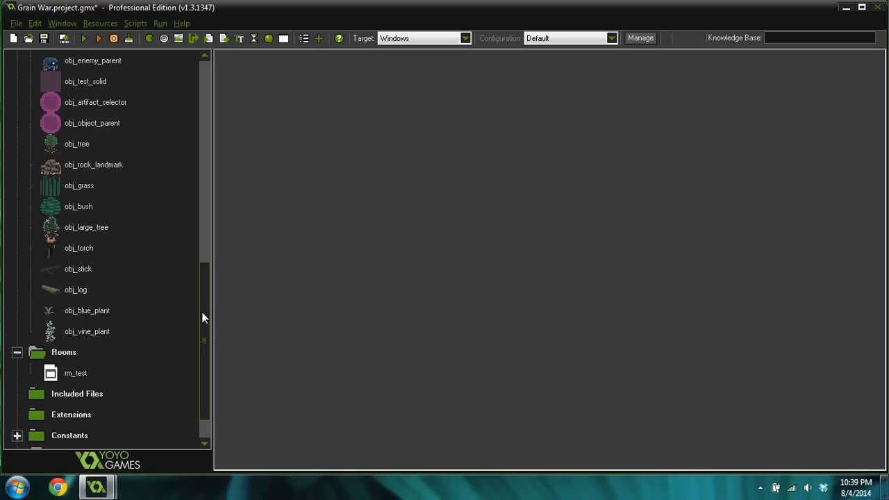
- Check the properties of obj_vine_plant, and open spr_vine's properties to inspect its frame image
{"action": "double_click", "coordinate": [87, 332]}
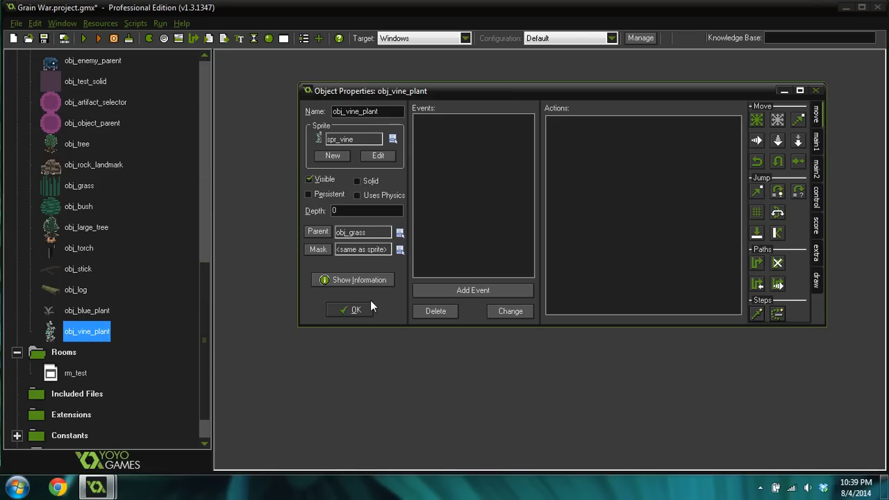
{"action": "left_click", "coordinate": [356, 310]}
{"action": "left_click_drag", "start_coordinate": [199, 301], "coordinate": [197, 106]}
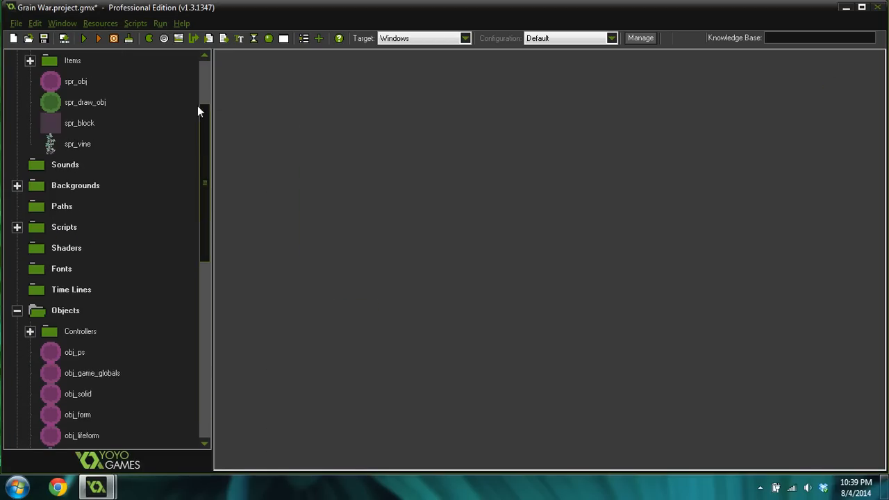
{"action": "double_click", "coordinate": [55, 225]}
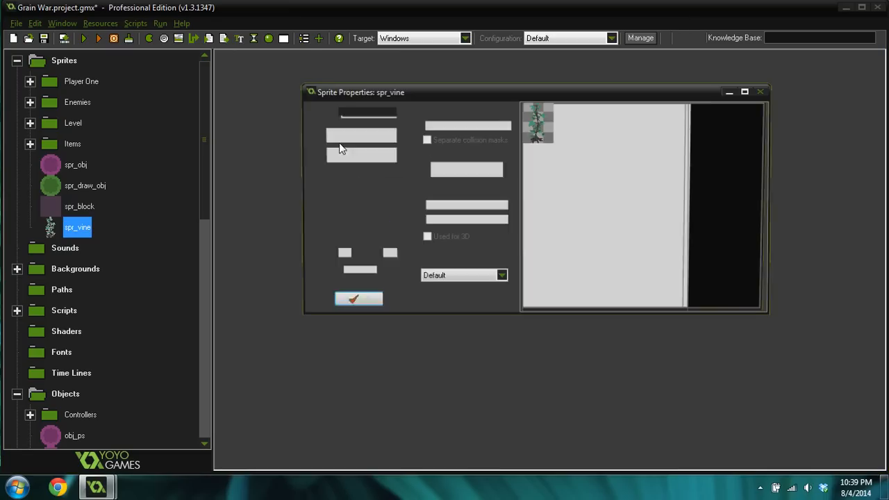
{"action": "left_click", "coordinate": [370, 158]}
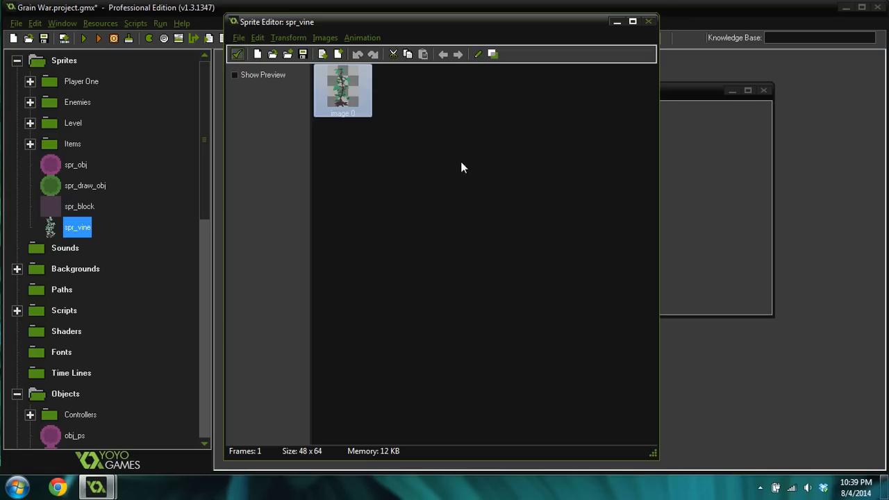
{"action": "double_click", "coordinate": [342, 91]}
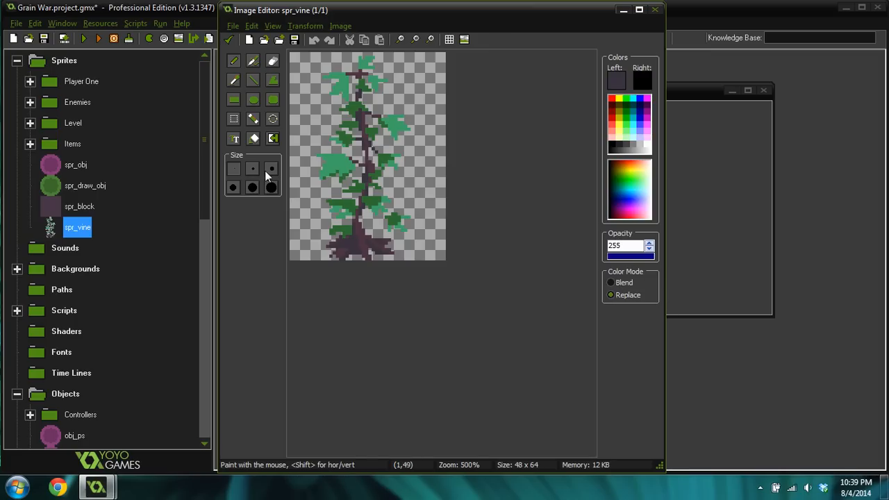
{"action": "left_click", "coordinate": [229, 39]}
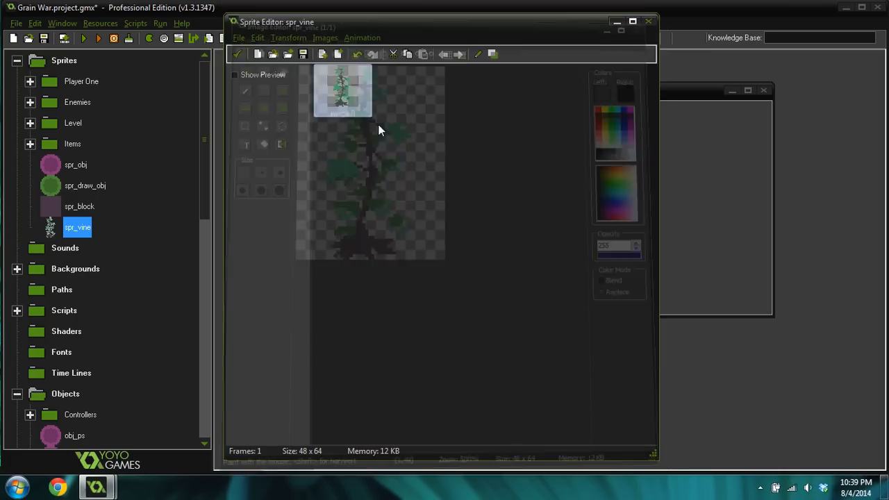
{"action": "left_click", "coordinate": [237, 54]}
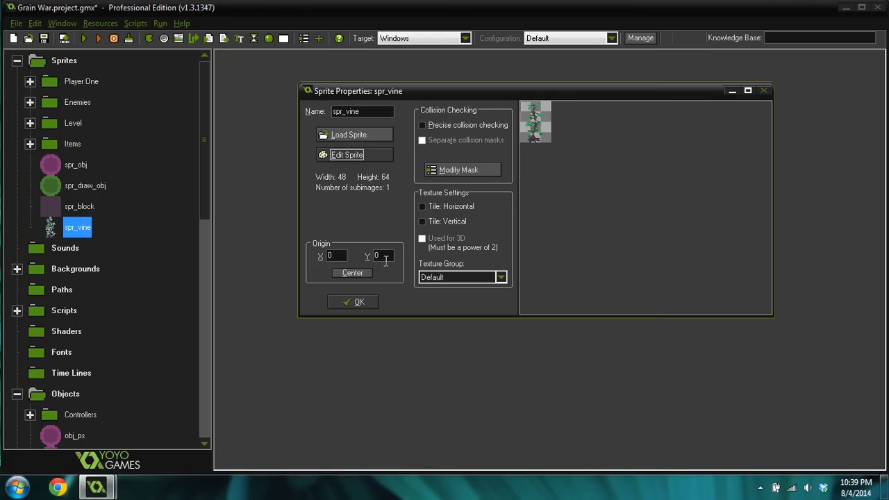
- Set the origin of spr_vine at the base of the stem, X 21 and Y 58, and confirm the sprite
{"action": "left_click", "coordinate": [350, 274]}
{"action": "left_click_drag", "start_coordinate": [532, 135], "coordinate": [534, 139]}
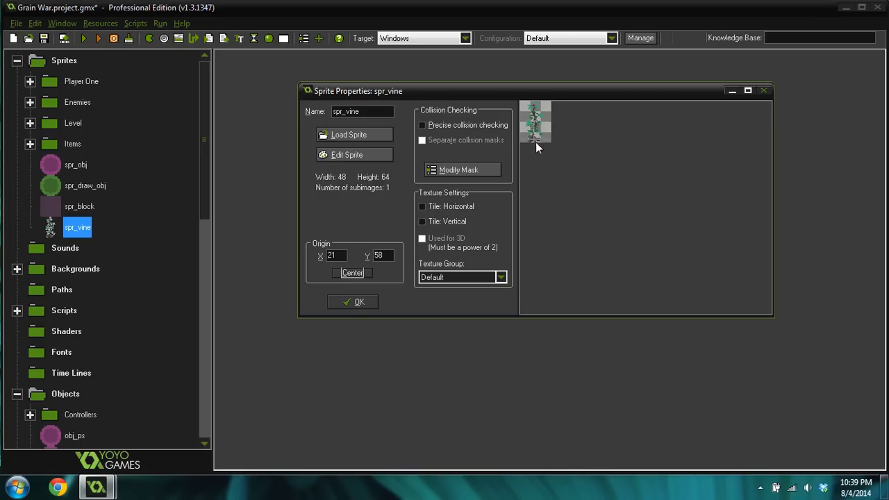
{"action": "left_click", "coordinate": [352, 301]}
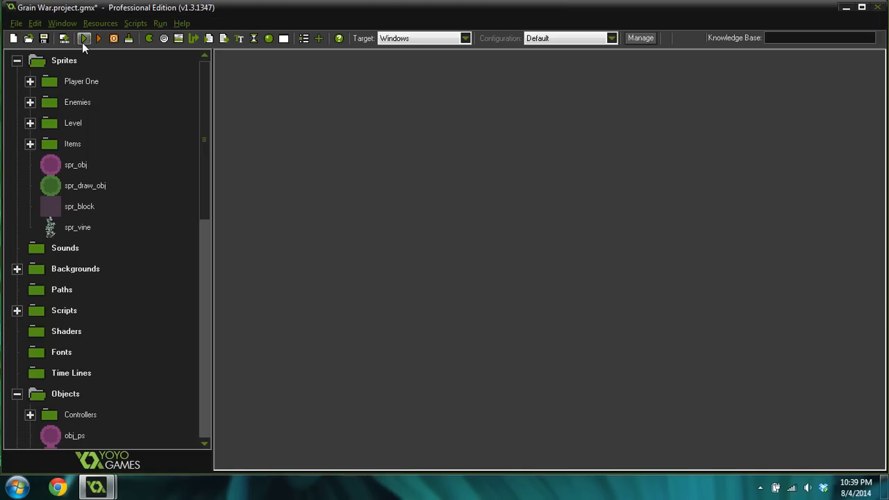
- Test-run the game for Windows and abort the run
{"action": "left_click", "coordinate": [84, 38]}
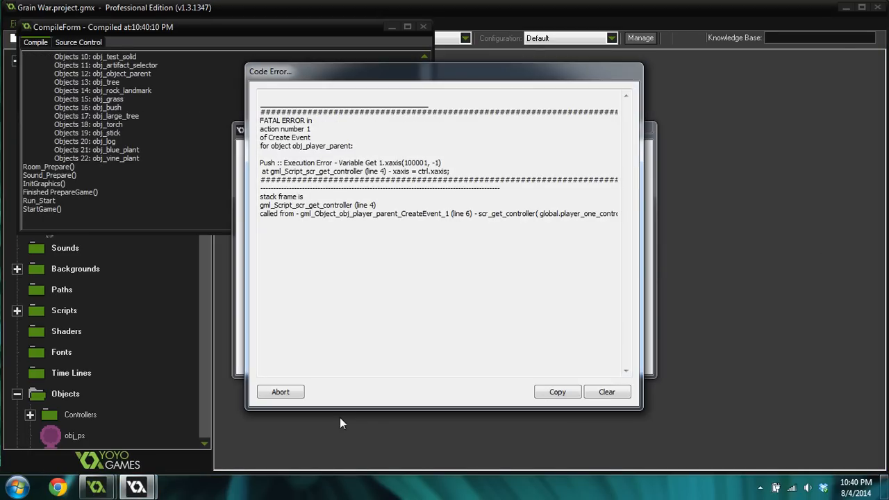
{"action": "left_click", "coordinate": [290, 396]}
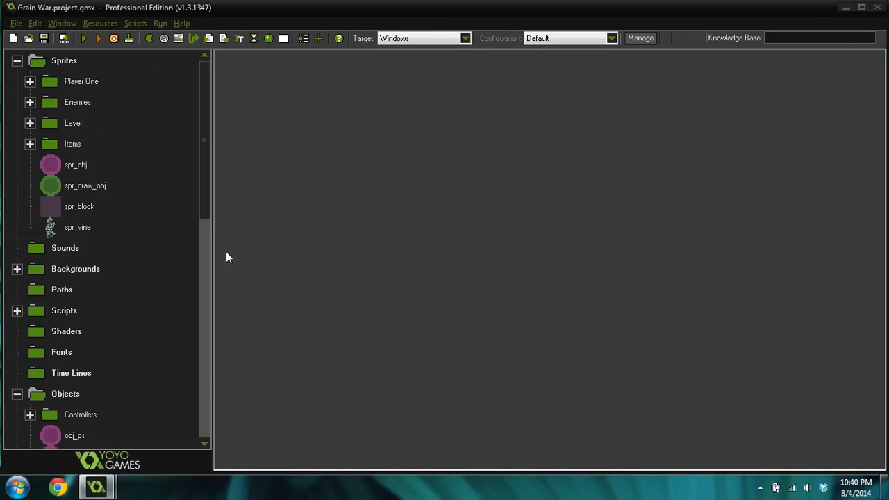
- Check the events and actions of the object obj_ps and close its properties
{"action": "left_click_drag", "start_coordinate": [202, 182], "coordinate": [202, 297]}
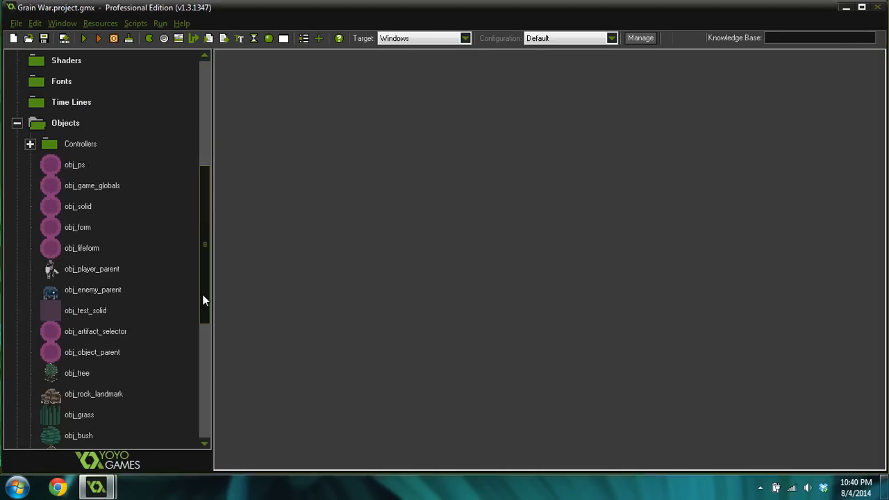
{"action": "left_click", "coordinate": [81, 166]}
{"action": "double_click", "coordinate": [82, 165]}
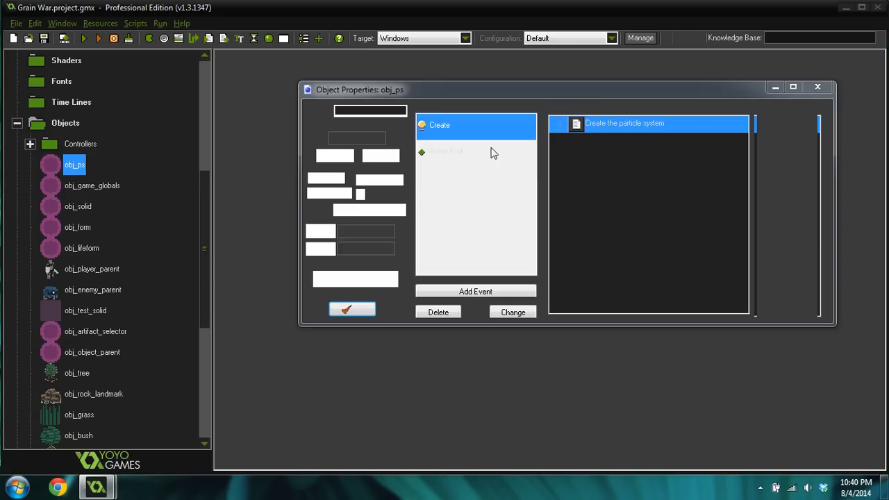
{"action": "left_click", "coordinate": [356, 311]}
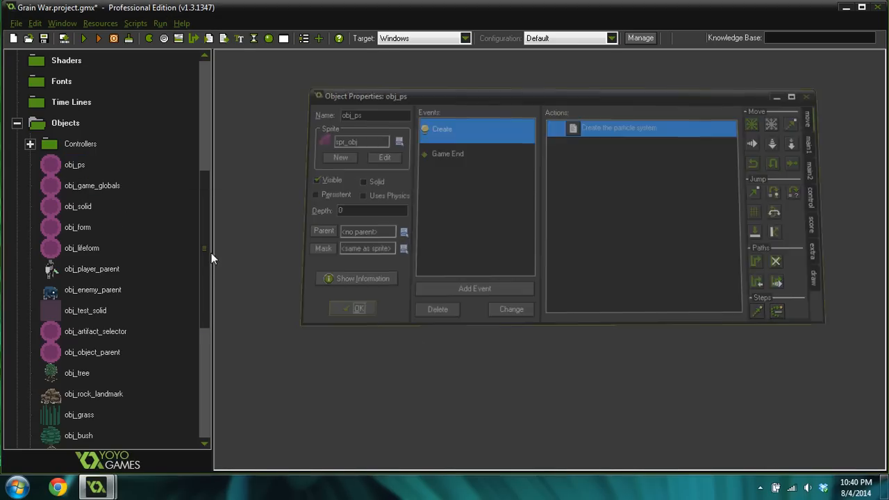
- Open the script scr_game_init from the project's scripts and maximize its code editor
{"action": "left_click_drag", "start_coordinate": [211, 252], "coordinate": [208, 195]}
{"action": "left_click", "coordinate": [18, 185]}
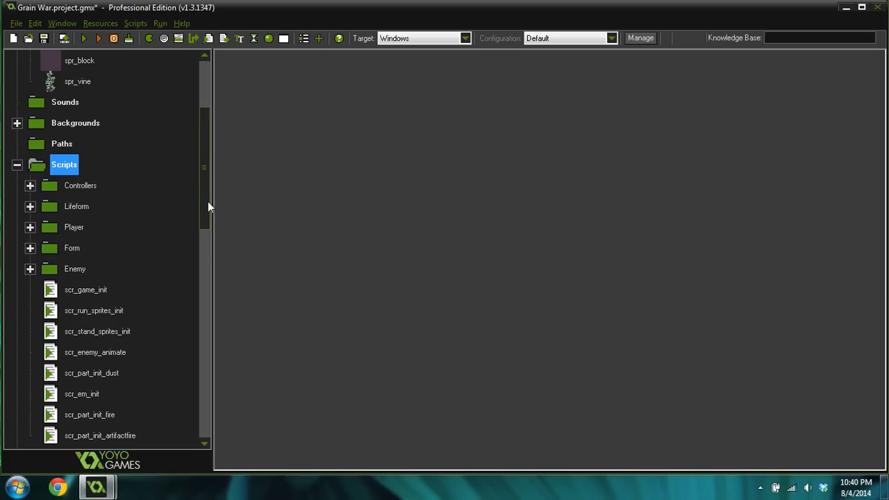
{"action": "scroll", "coordinate": [207, 201], "scroll_direction": "down", "scroll_amount": 2}
{"action": "double_click", "coordinate": [85, 207]}
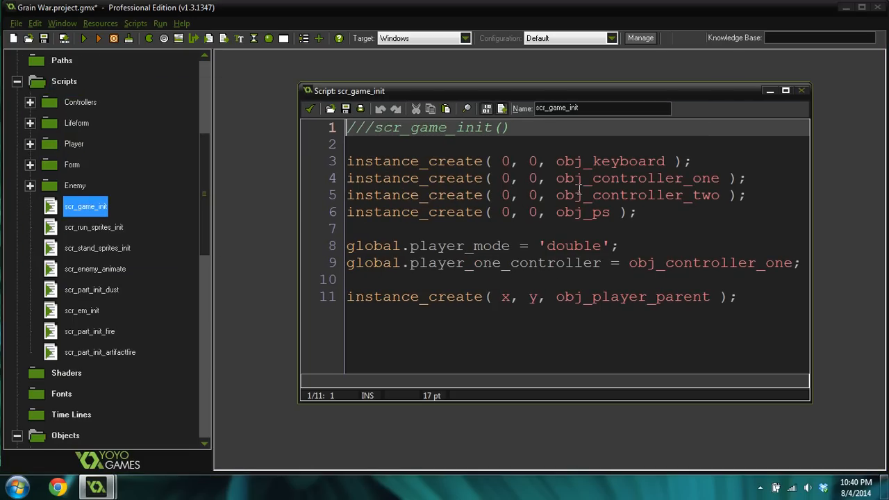
{"action": "left_click", "coordinate": [782, 91]}
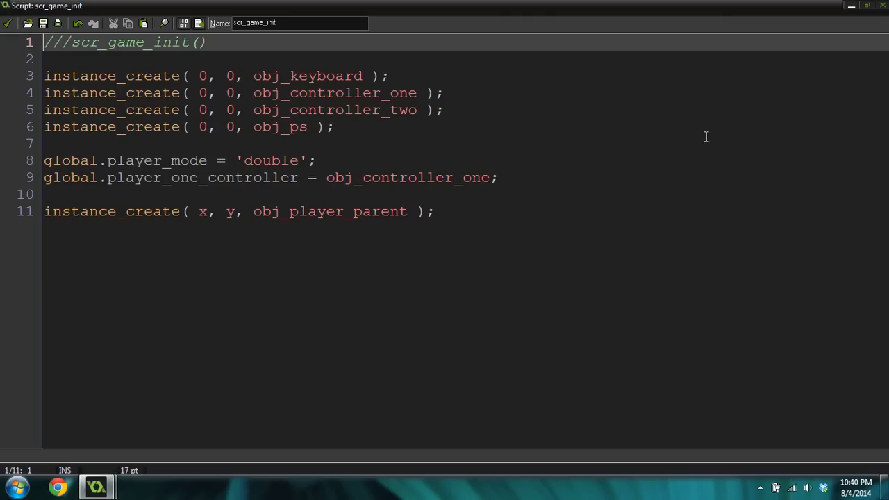
- Set global.player_one_controller to obj_keyboard on line 9 of scr_game_init and save the script
{"action": "left_click", "coordinate": [492, 177]}
{"action": "left_click_drag", "start_coordinate": [492, 178], "coordinate": [331, 181]}
{"action": "type", "text": "obj_key"}
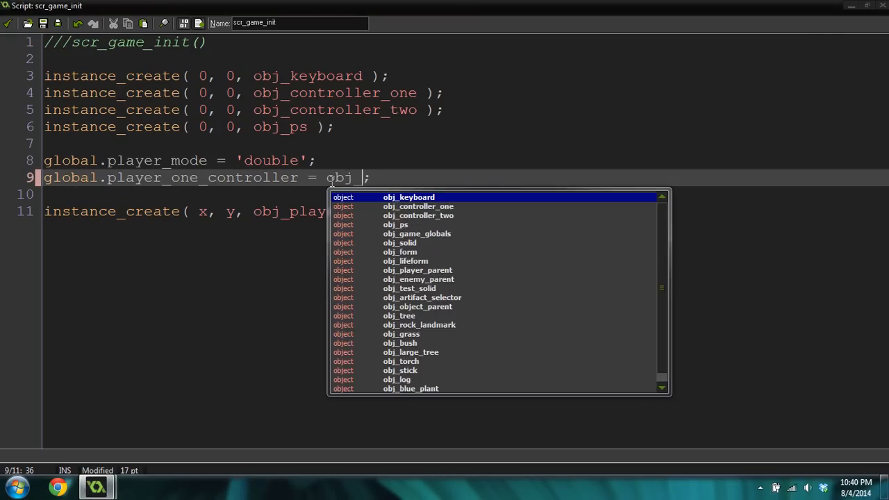
{"action": "type", "text": "board"}
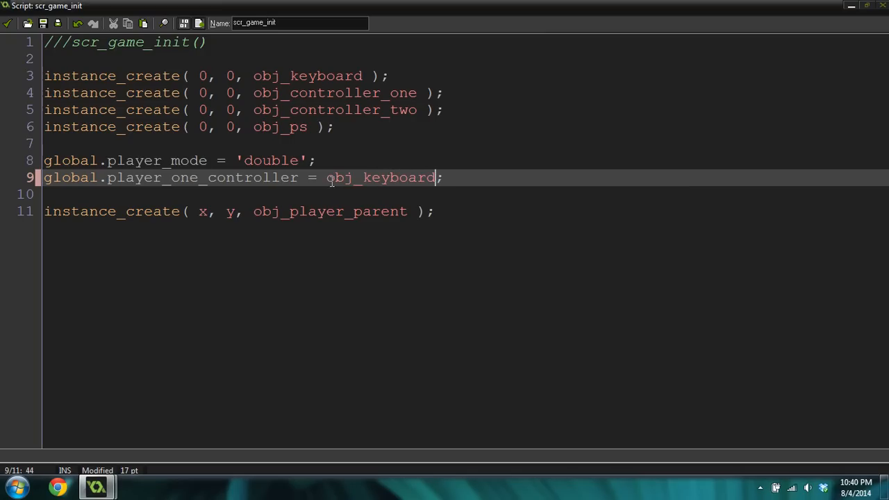
{"action": "left_click", "coordinate": [9, 25]}
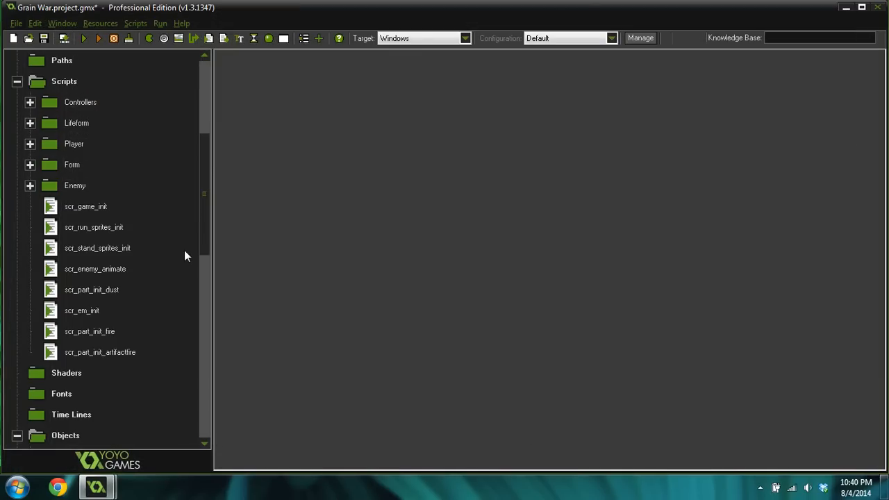
- Test-run the game and walk the player to the vine plant, moving around and behind it to check its overlap
{"action": "left_click", "coordinate": [86, 38]}
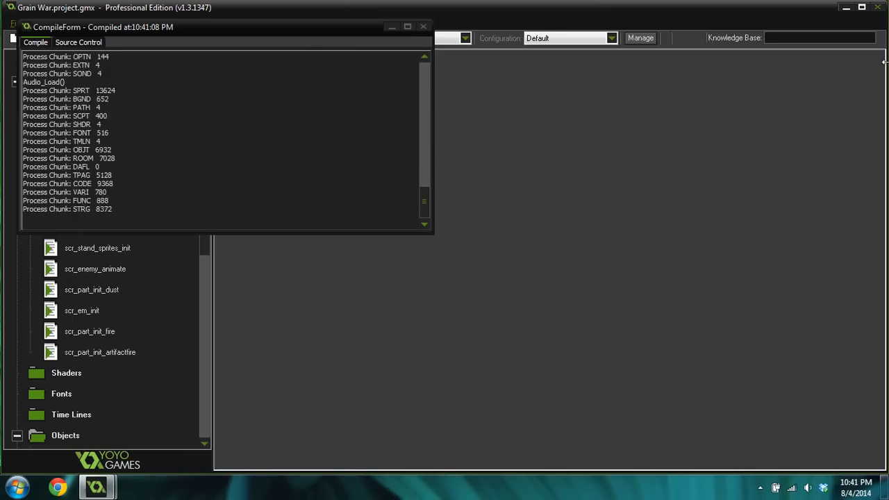
{"action": "key", "text": "Left"}
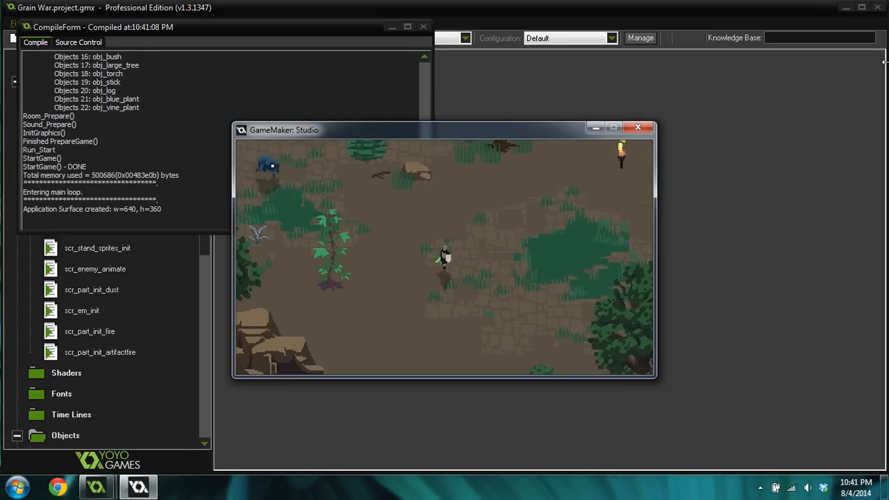
{"action": "key", "text": "Up"}
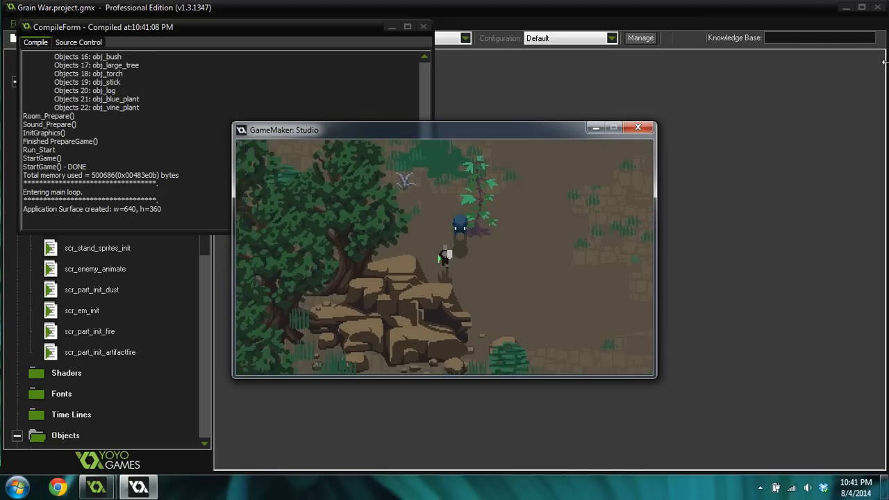
{"action": "key", "text": "Up"}
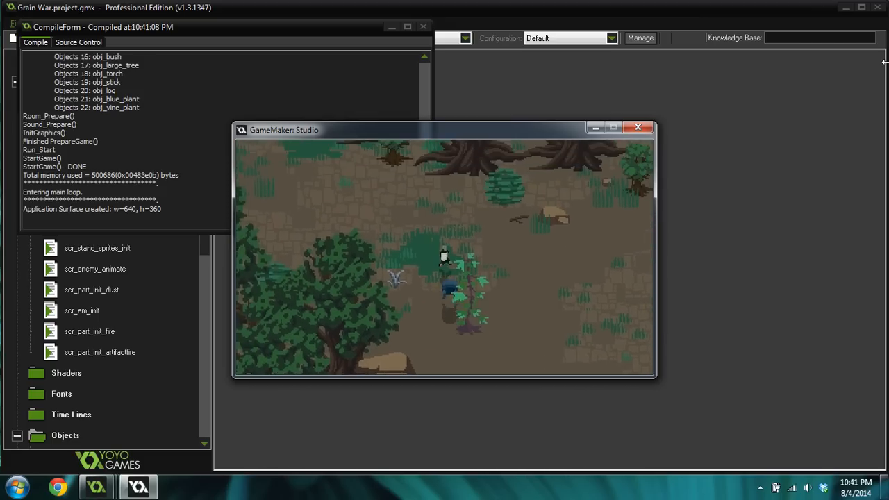
{"action": "key", "text": "Down"}
{"action": "key", "text": "Up"}
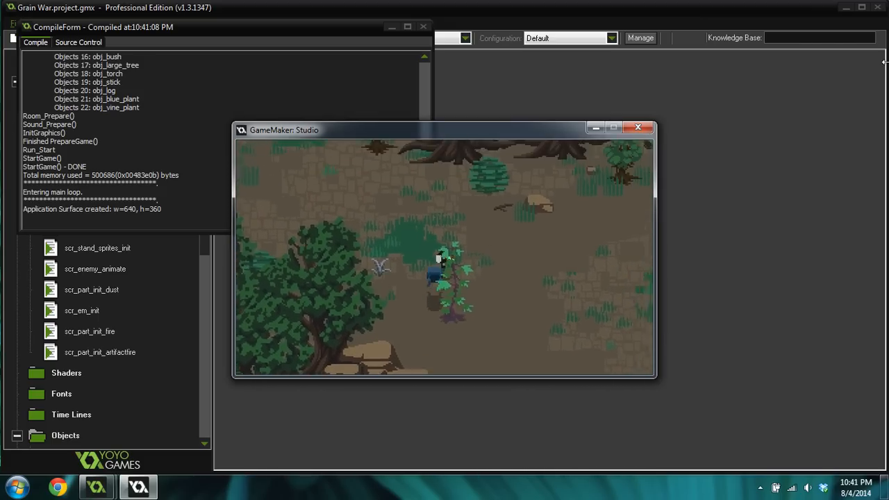
{"action": "key", "text": "Down"}
{"action": "key", "text": "Right"}
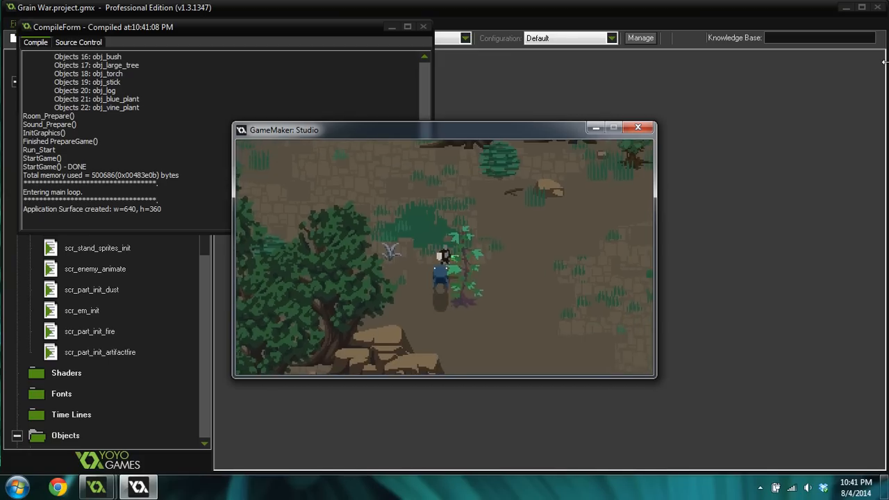
- Walk the player away to the south and back around the vine plant to check its depth ordering, and close the game
{"action": "key", "text": "Down"}
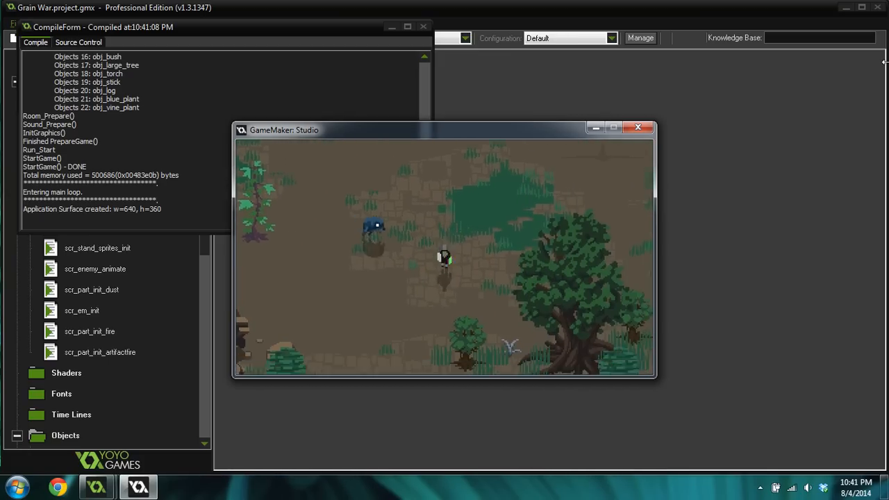
{"action": "key", "text": "Left"}
{"action": "key", "text": "Up"}
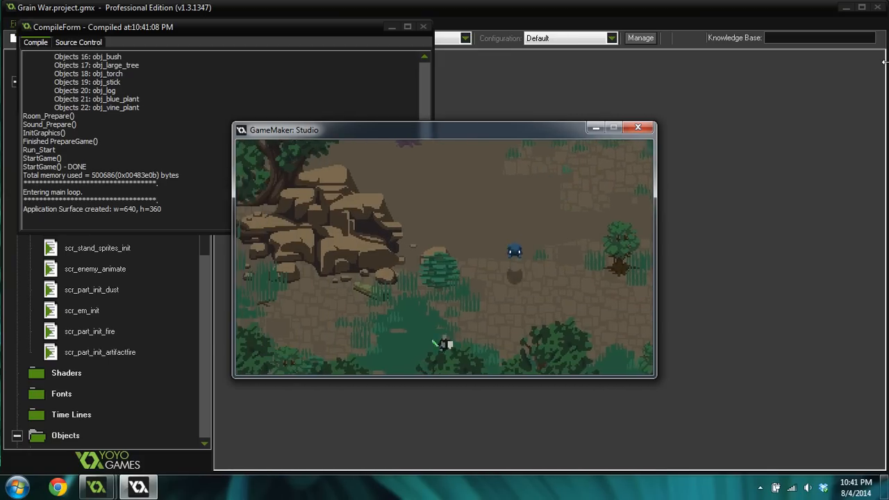
{"action": "key", "text": "Left"}
{"action": "key", "text": "Up"}
{"action": "key", "text": "Left"}
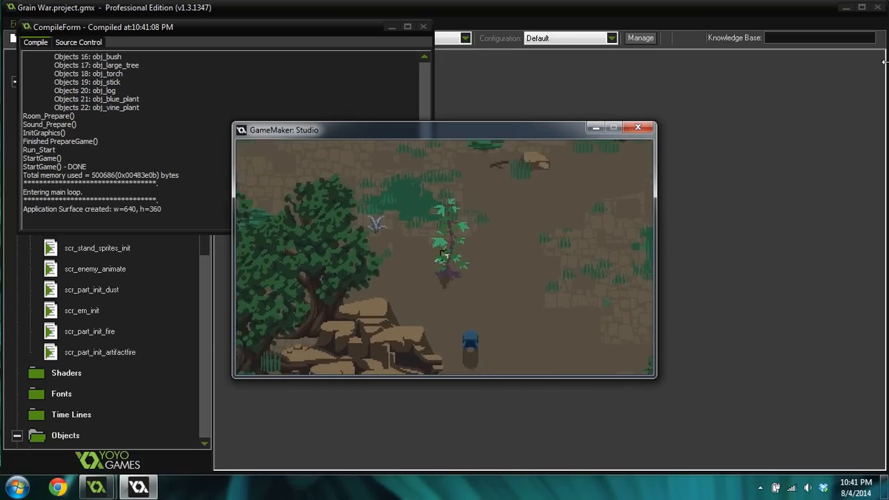
{"action": "key", "text": "Down"}
{"action": "key", "text": "Right"}
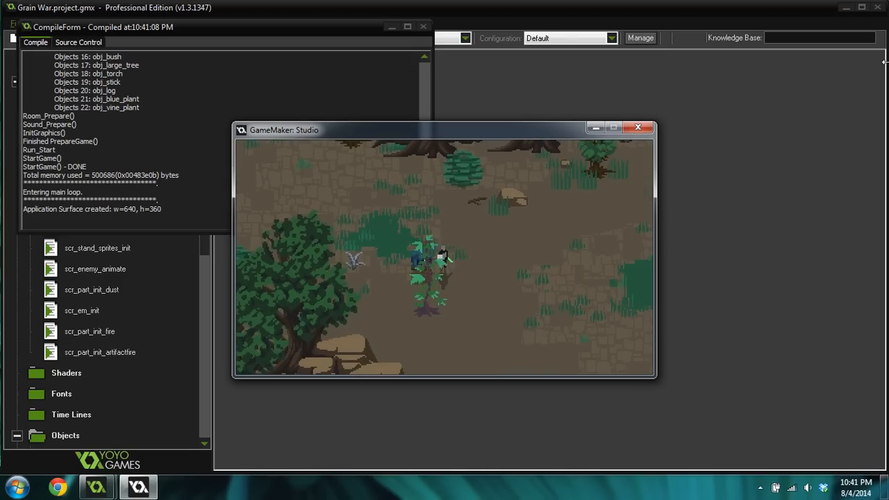
{"action": "left_click", "coordinate": [637, 128]}
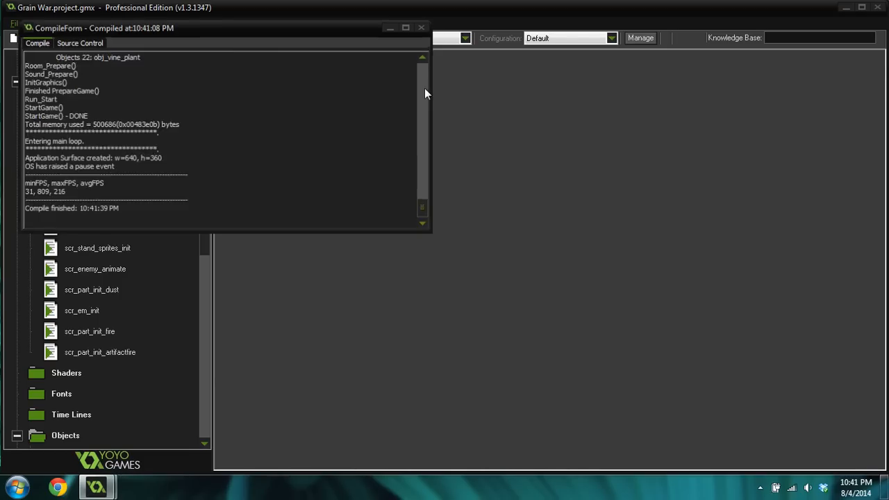